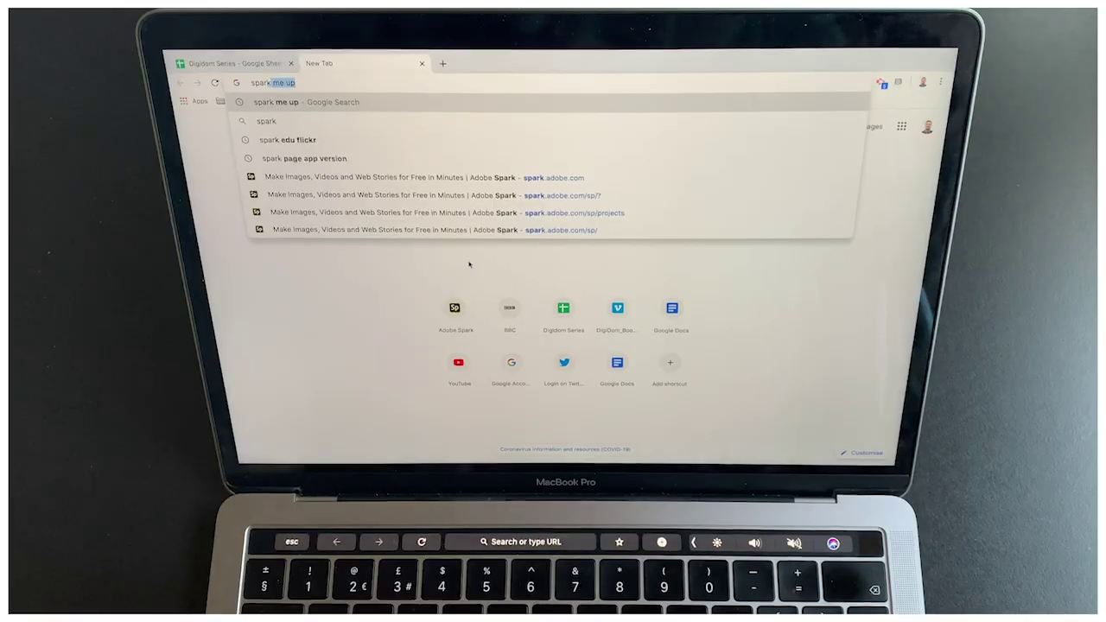
# Go to spark.adobe.com and load the signed-in Spark home with recent projects.
pyautogui.write('.adobe.com')
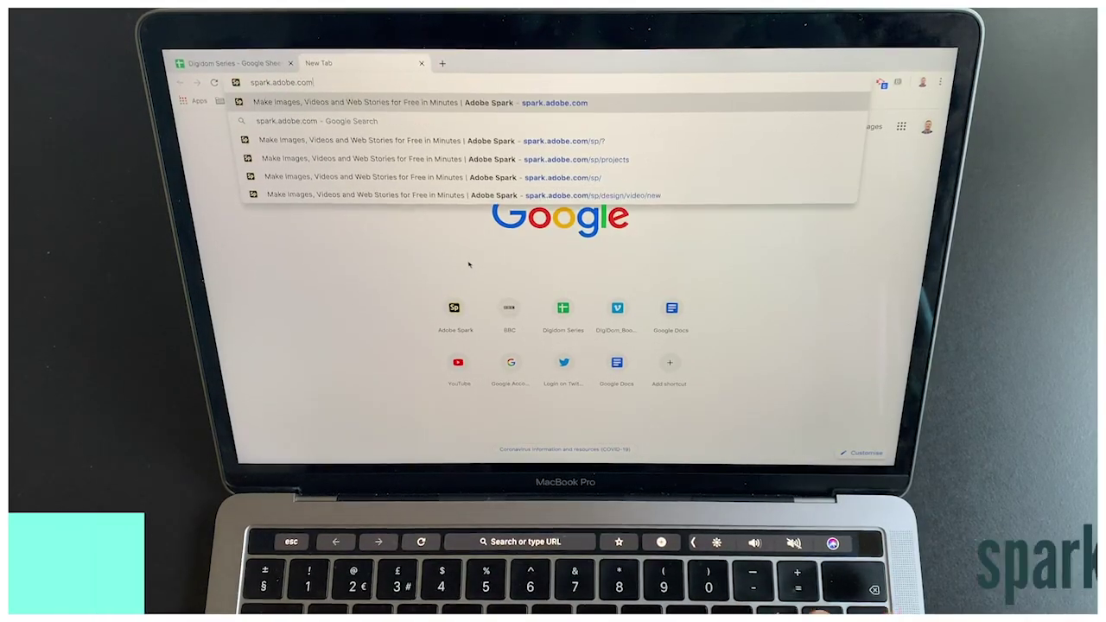
pyautogui.press('Return')
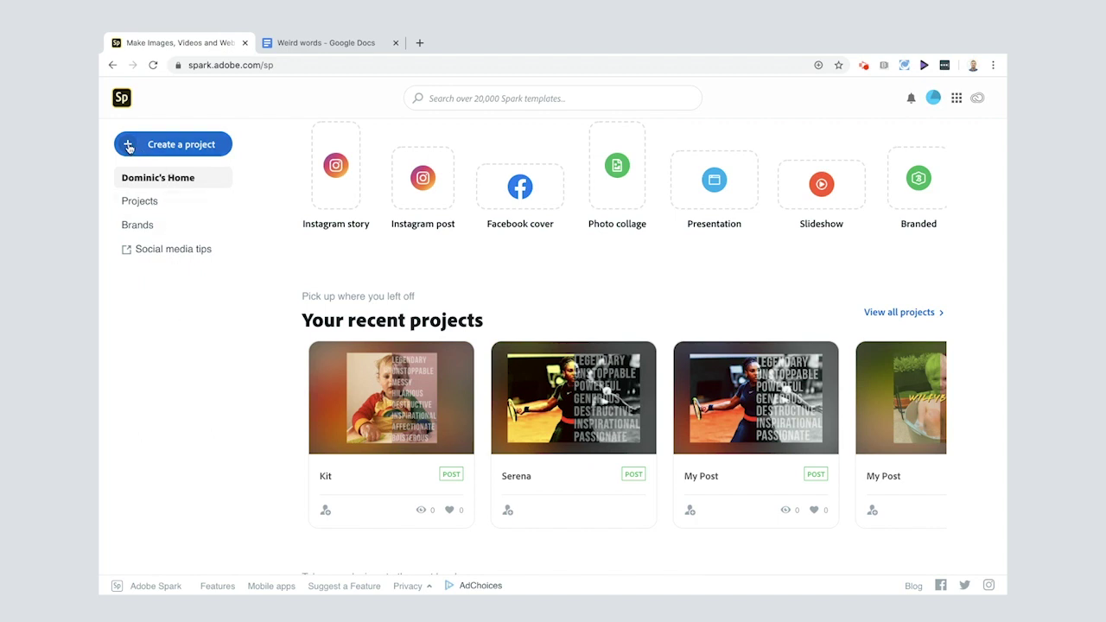
# Create a new blank Flyer project, which opens as 'My Post'.
pyautogui.click(128, 147)
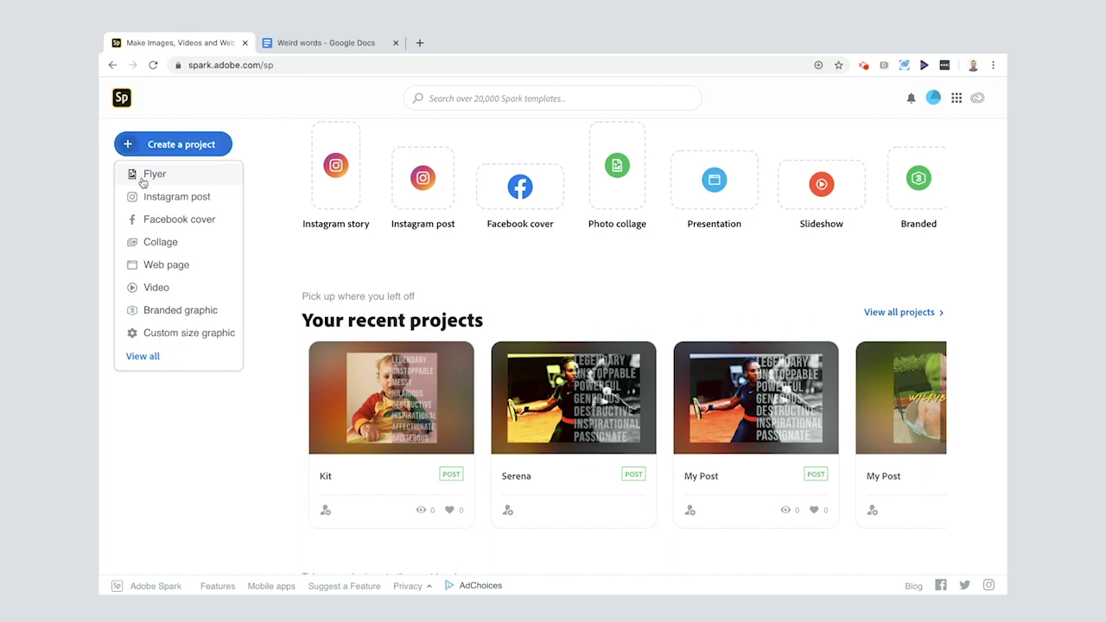
pyautogui.click(147, 179)
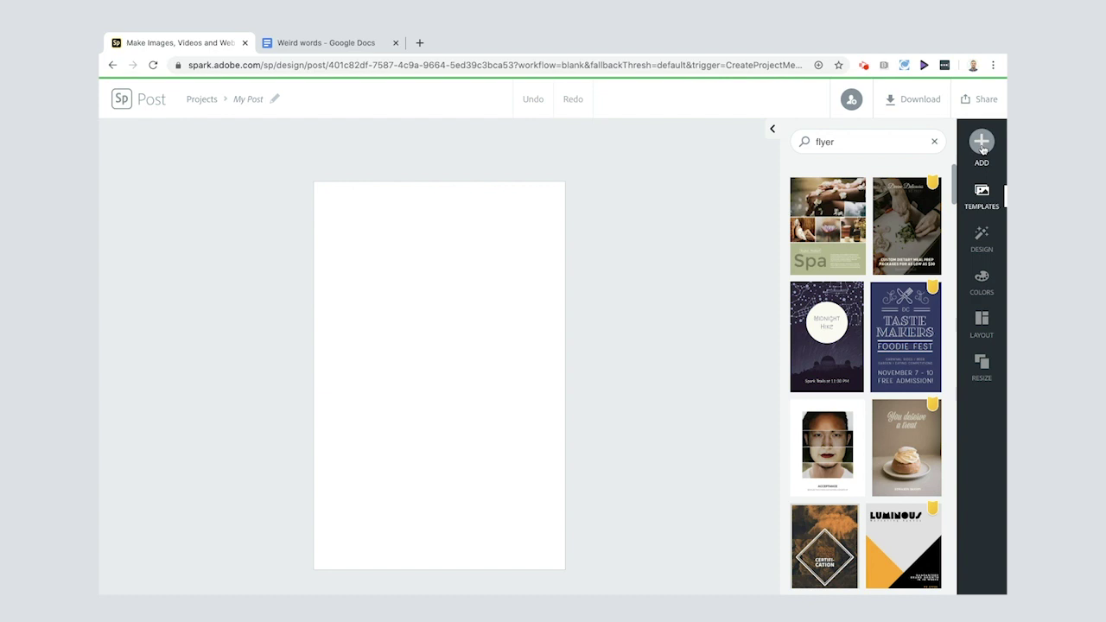
# Find the free pineapple-with-sunglasses photo, place it as a floating image, then delete it.
pyautogui.click(981, 143)
pyautogui.click(846, 150)
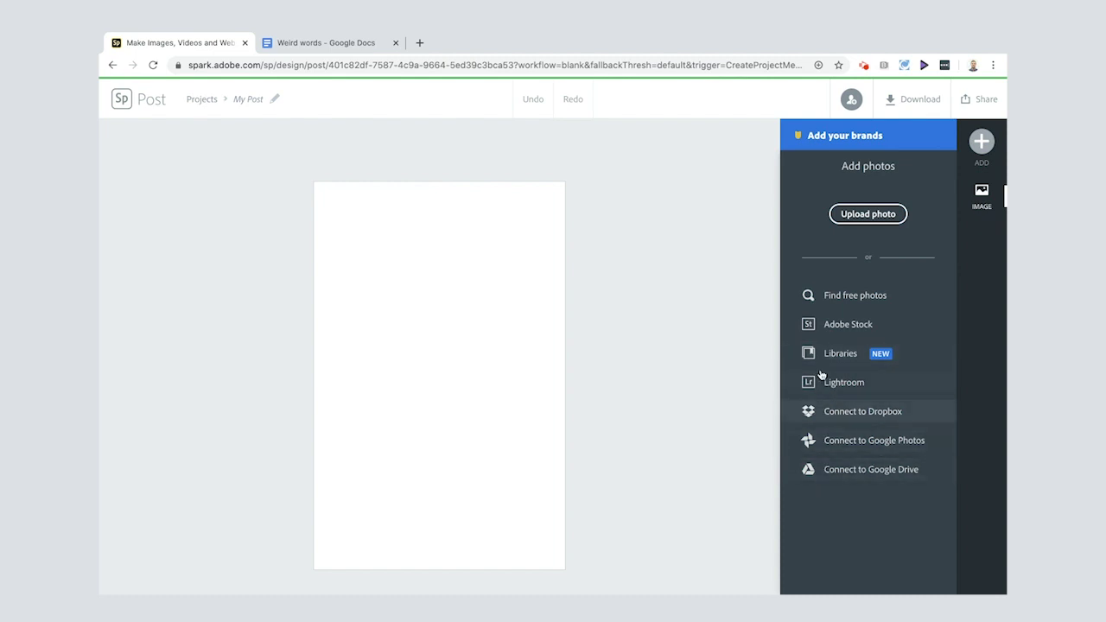
pyautogui.click(852, 222)
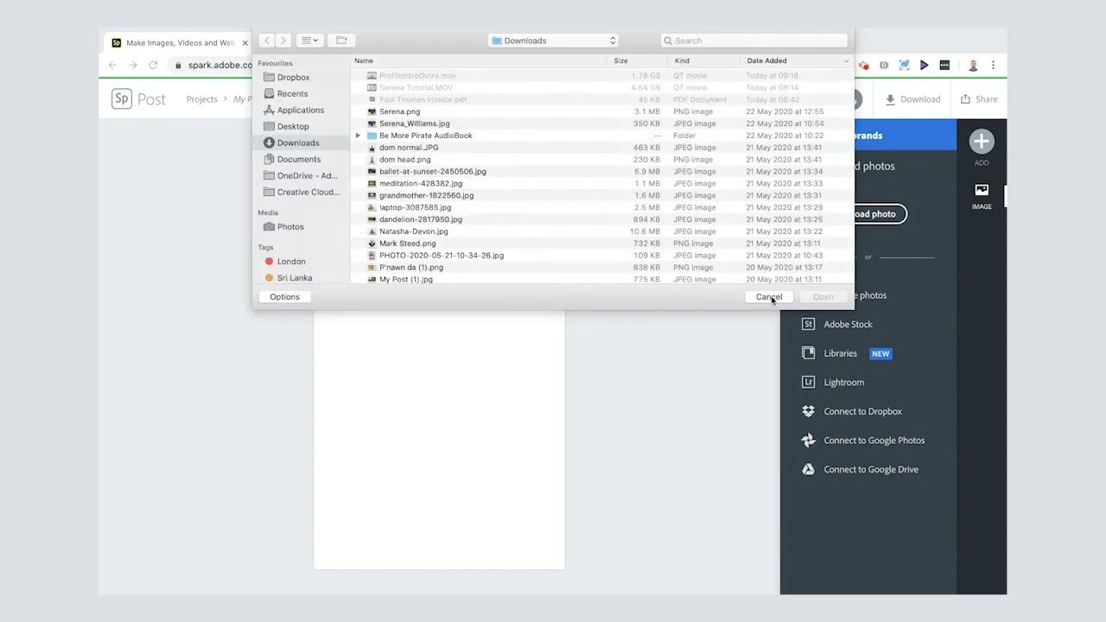
pyautogui.click(771, 296)
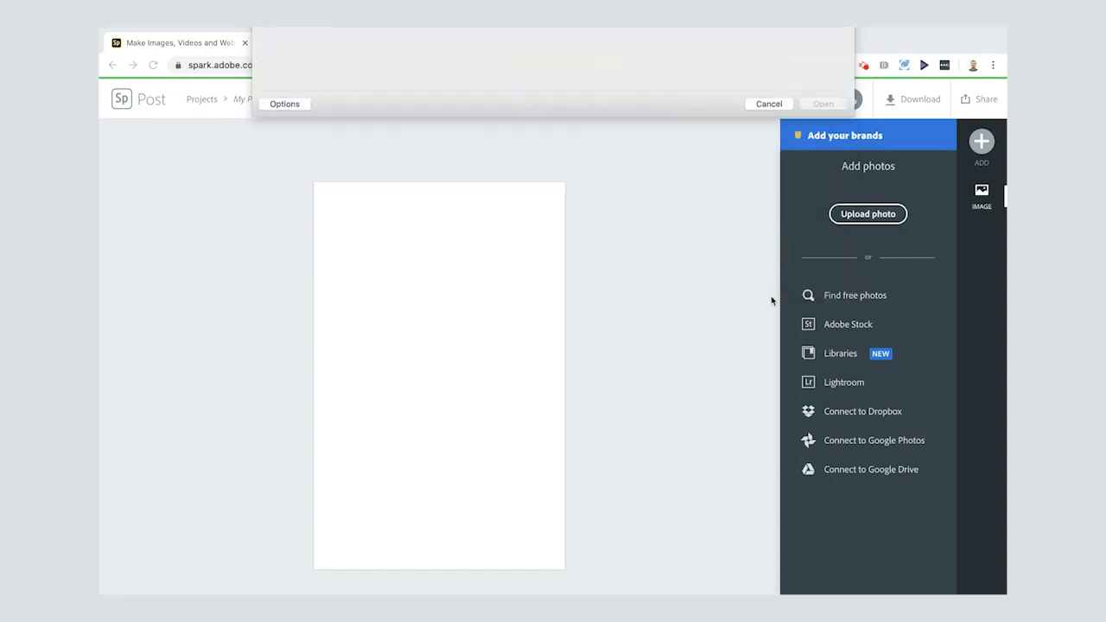
pyautogui.click(847, 296)
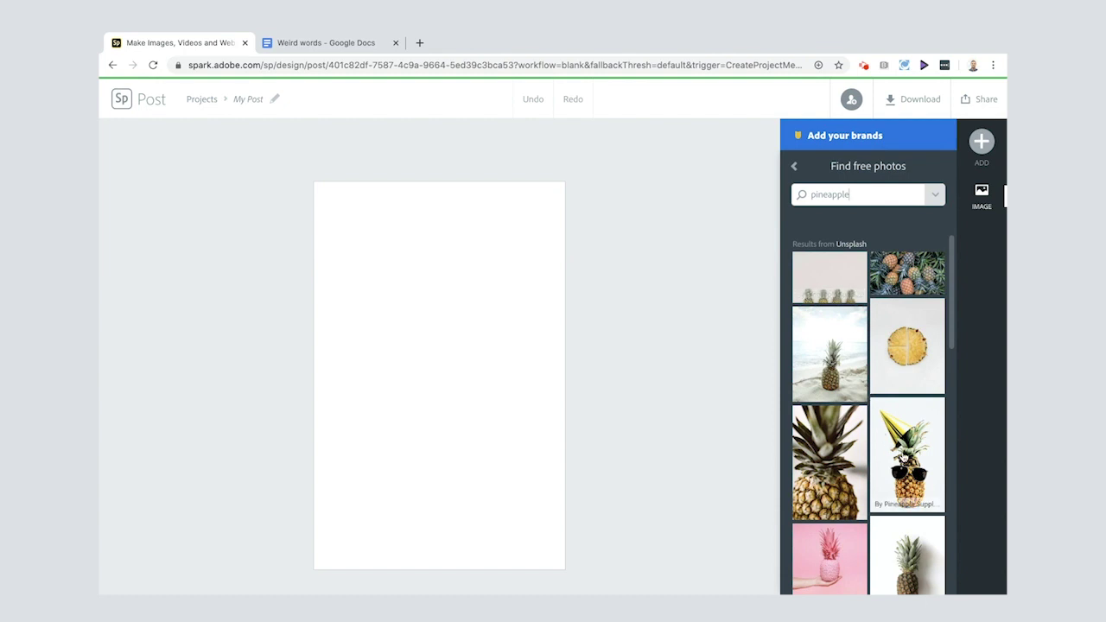
pyautogui.click(903, 454)
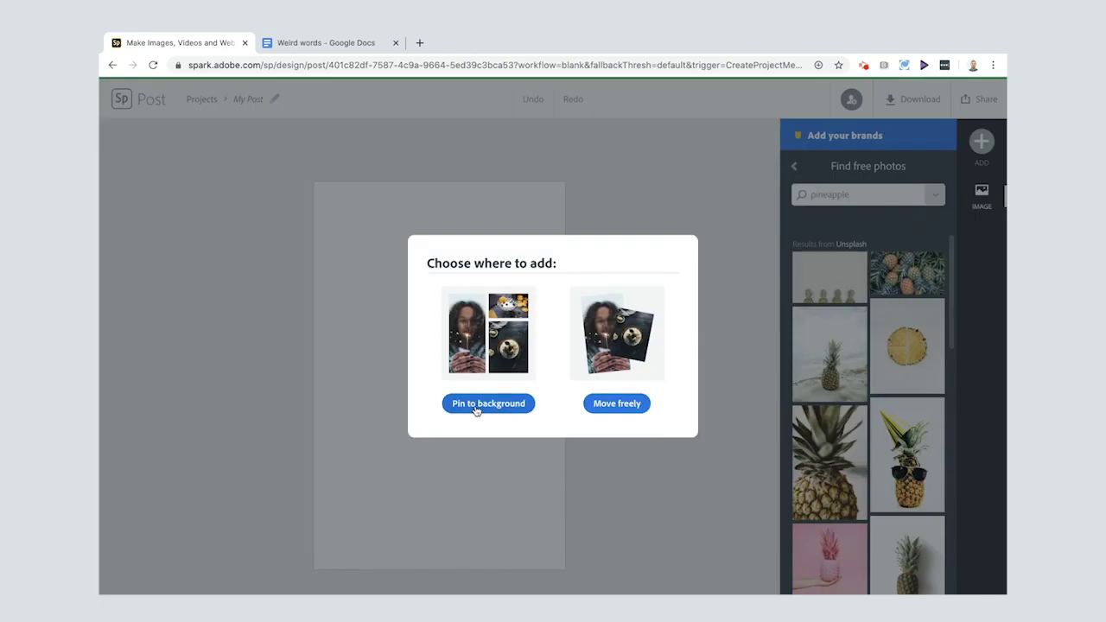
pyautogui.click(598, 404)
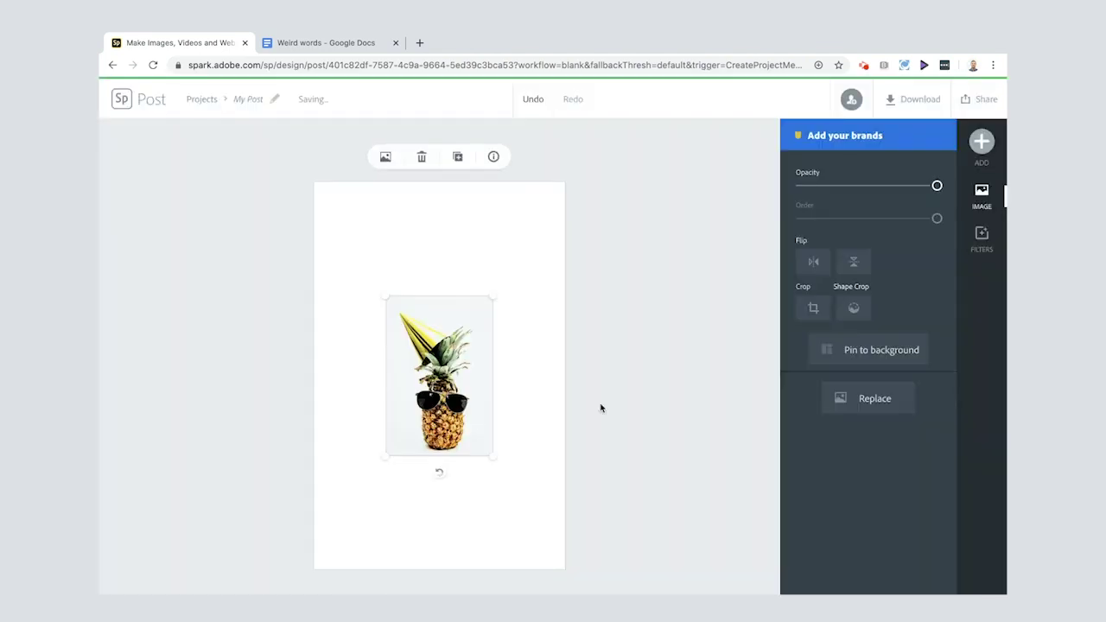
pyautogui.press('Delete')
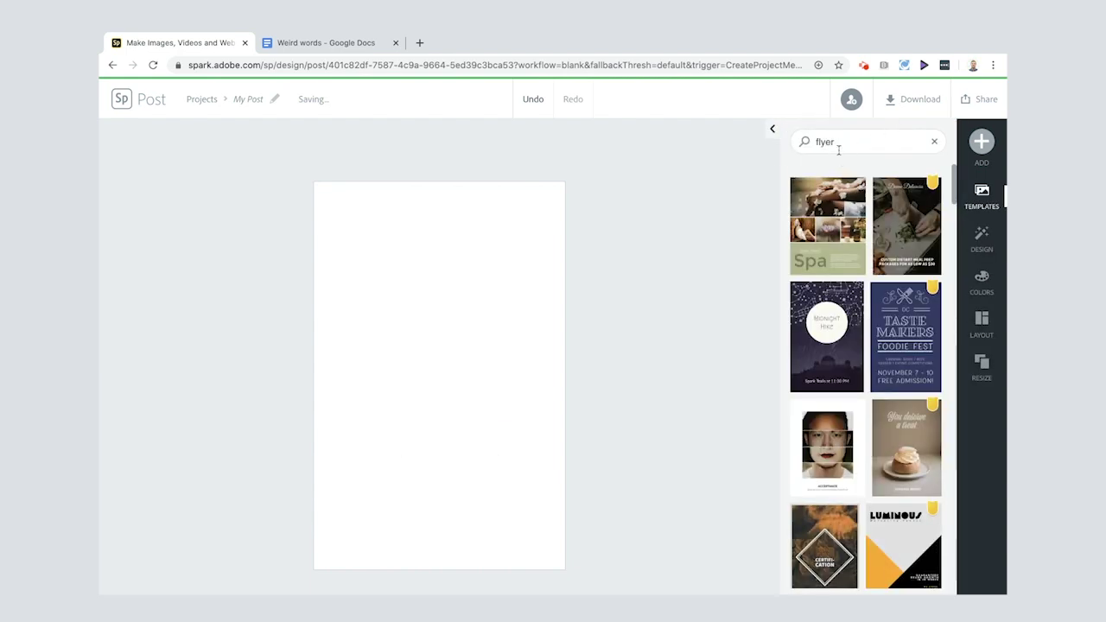
# Re-add the same free pineapple photo and pin it as the flyer background.
pyautogui.click(981, 141)
pyautogui.click(848, 149)
pyautogui.click(839, 293)
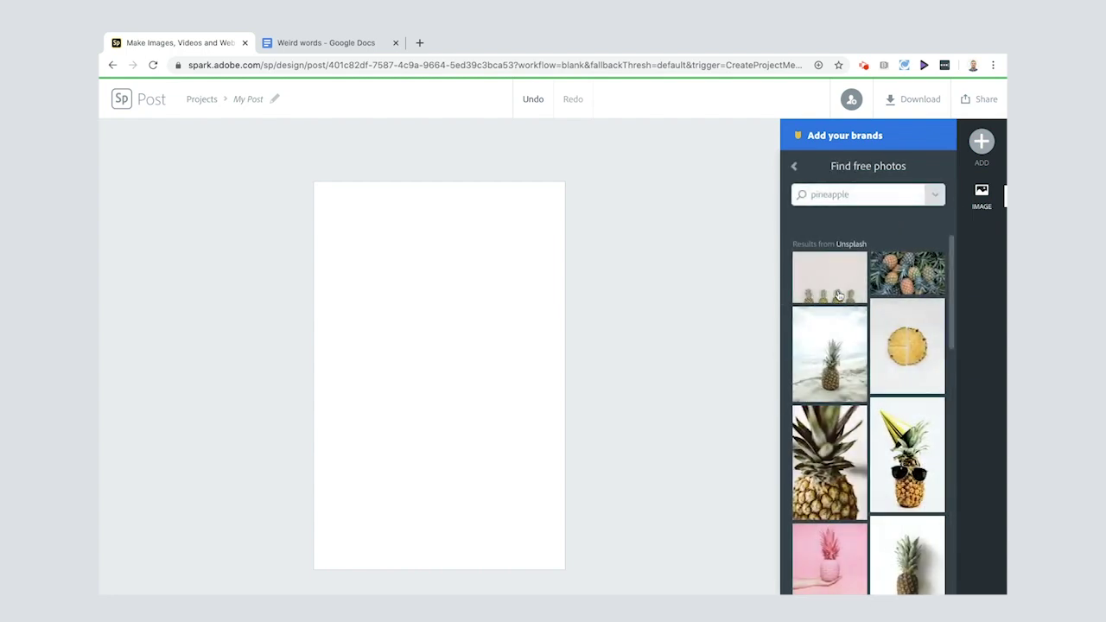
pyautogui.click(890, 466)
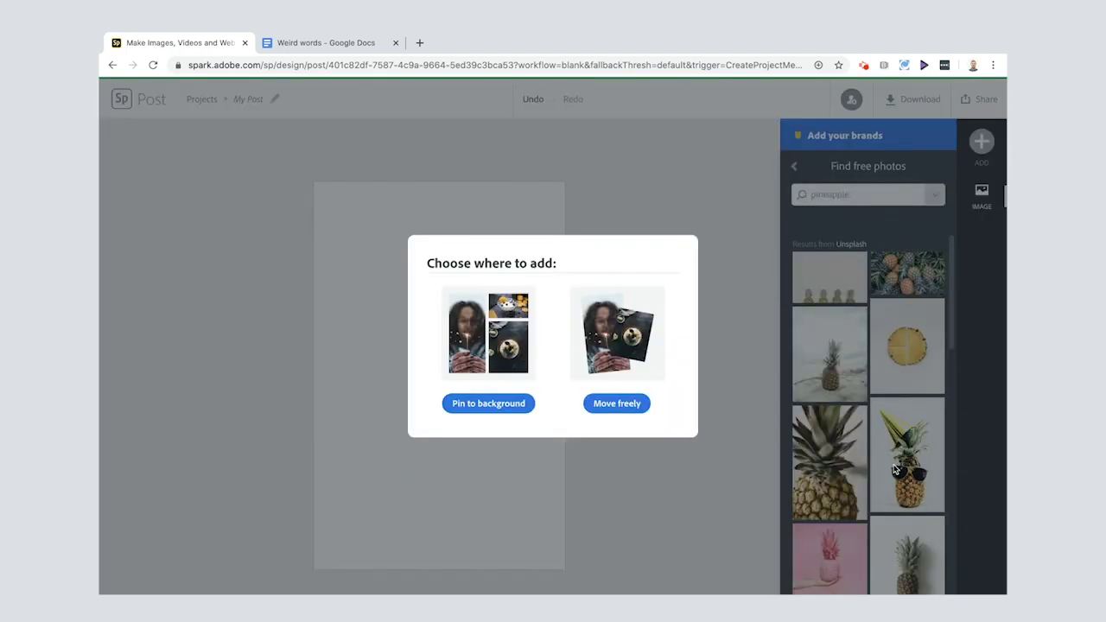
pyautogui.click(495, 403)
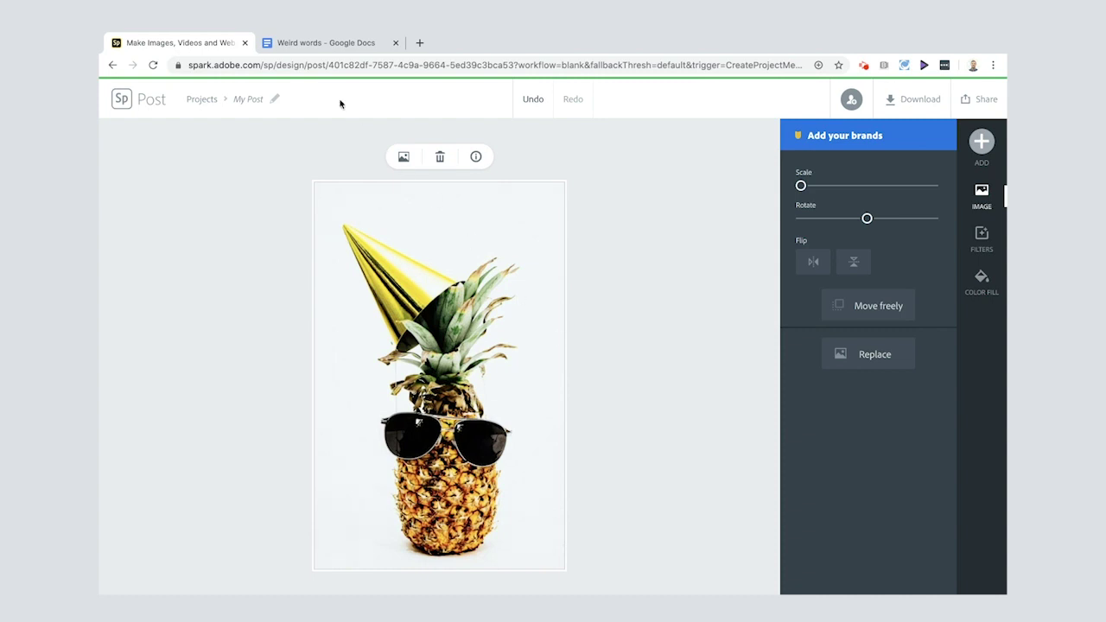
# Set the word Pineapplease to font size 60 in the Weird words document.
pyautogui.click(325, 45)
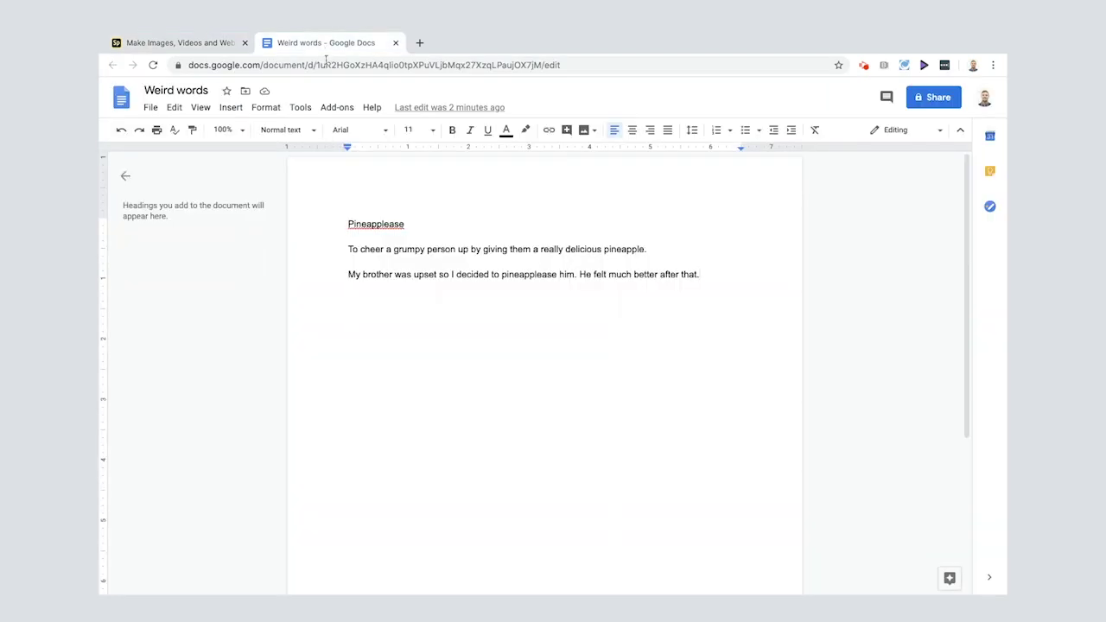
pyautogui.moveTo(407, 224); pyautogui.dragTo(333, 223)
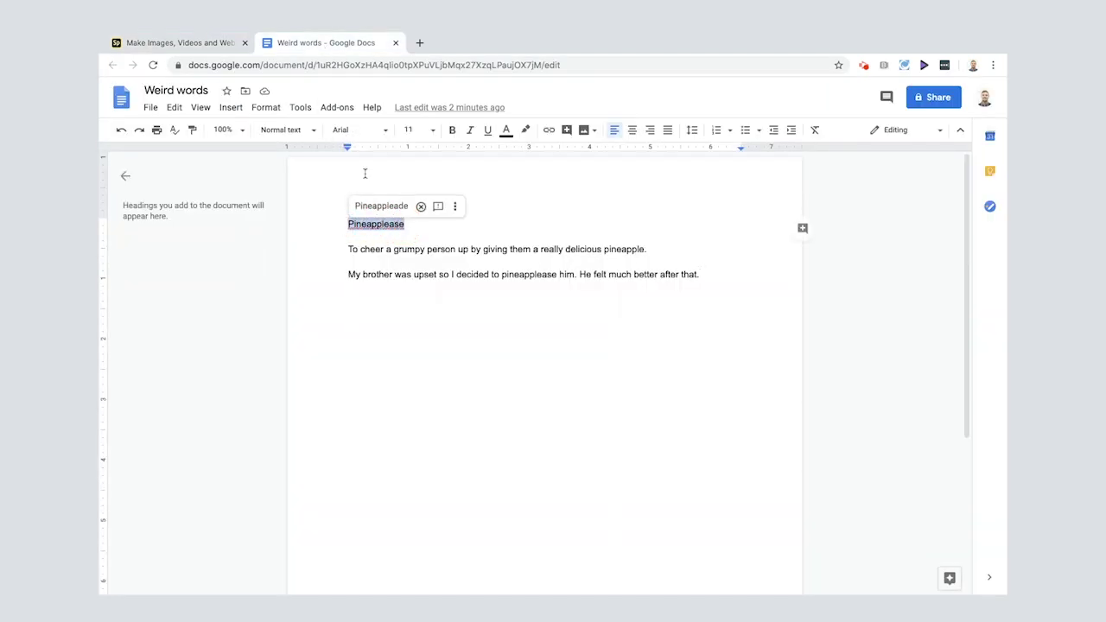
pyautogui.click(431, 133)
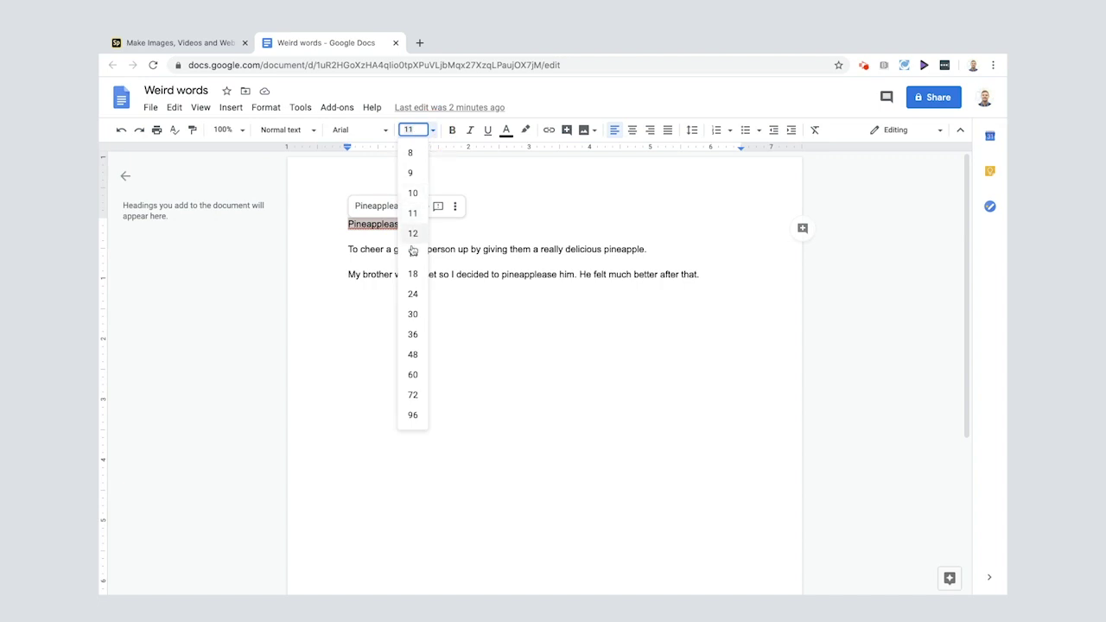
pyautogui.click(412, 374)
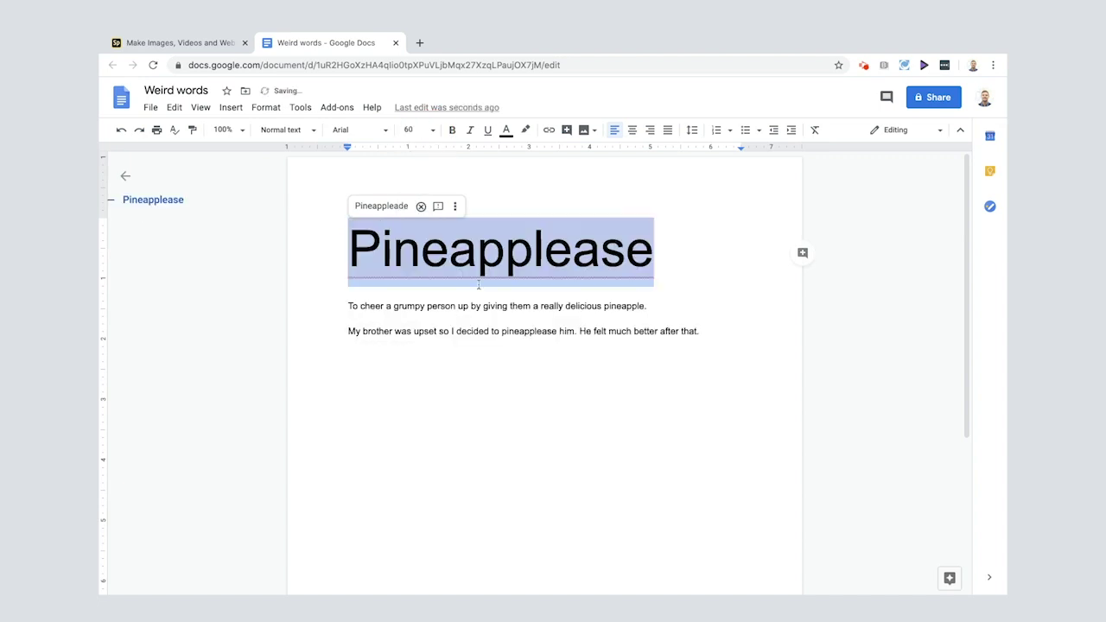
pyautogui.click(695, 278)
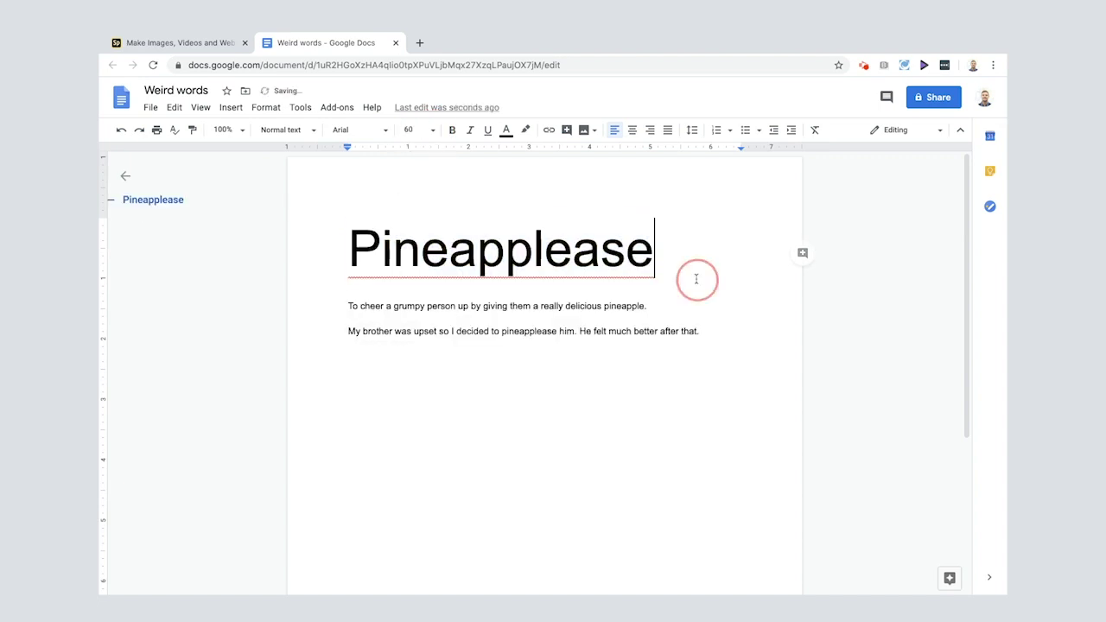
pyautogui.click(659, 333)
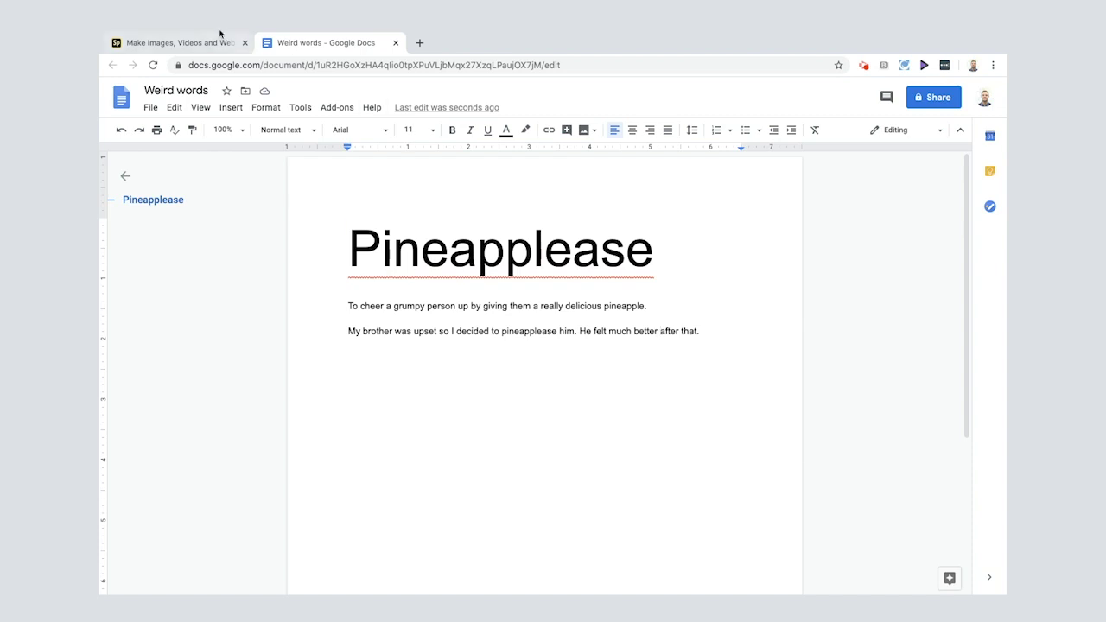
# Select the whole word Pineapplease in the document title.
pyautogui.click(485, 259)
pyautogui.doubleClick(488, 259)
pyautogui.hotkey('ctrl', 'c')
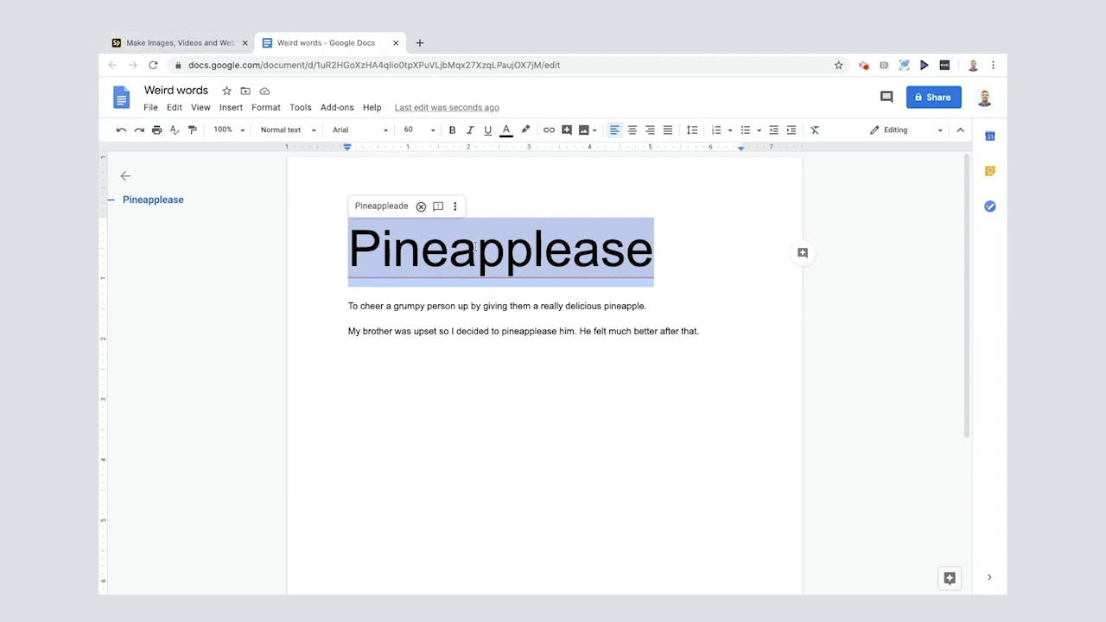
pyautogui.click(422, 205)
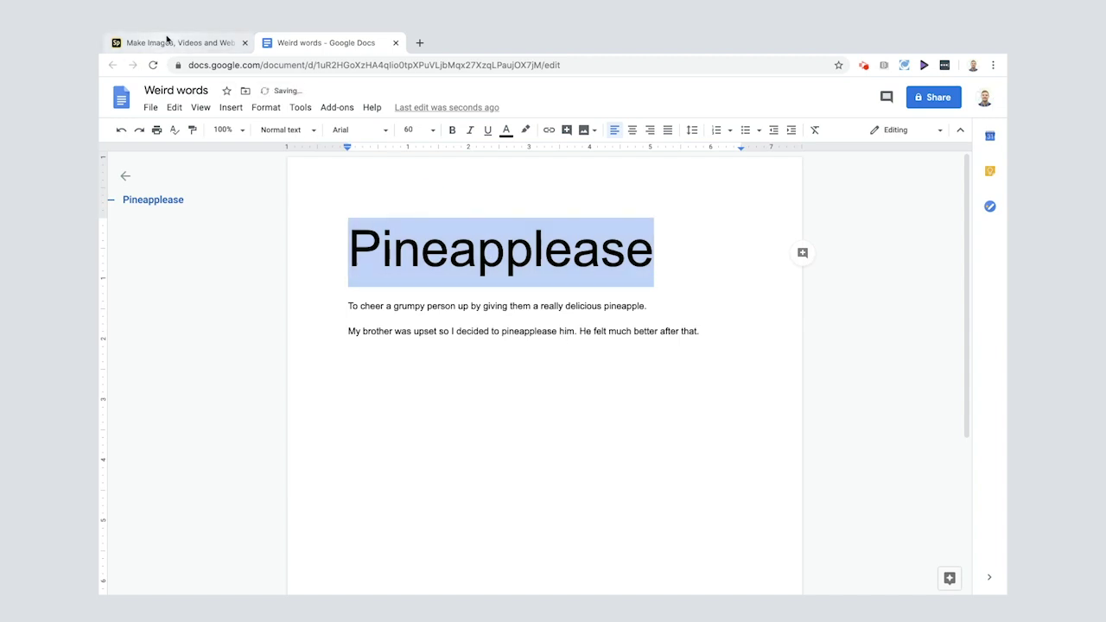
# Rename the Spark project to 'Pineapplease' by pasting the copied word.
pyautogui.click(168, 39)
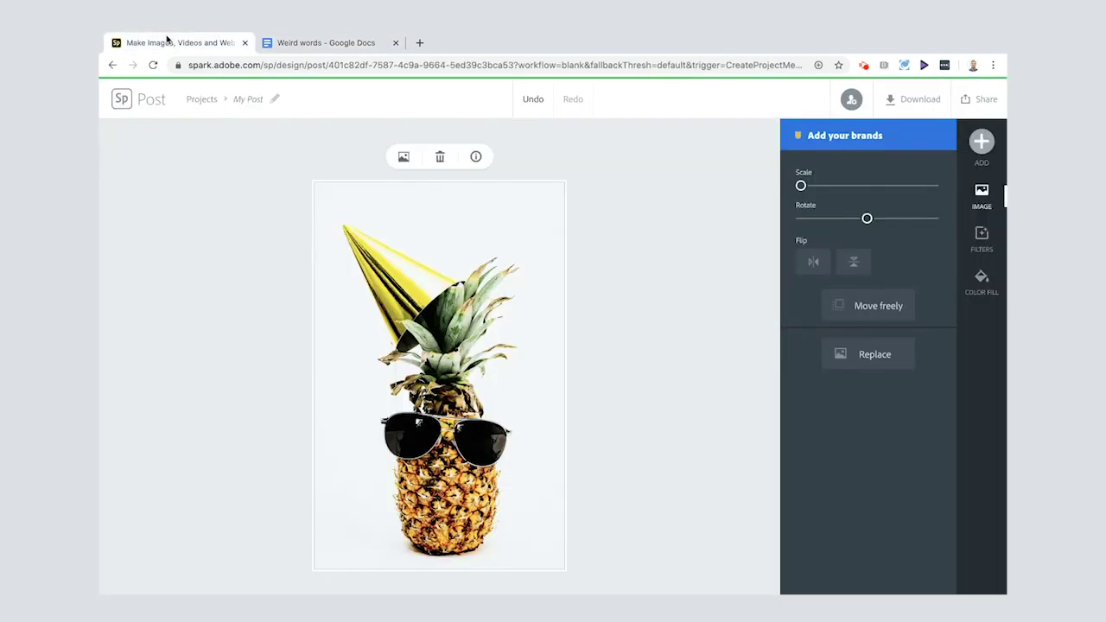
pyautogui.click(244, 98)
pyautogui.hotkey('ctrl', 'v')
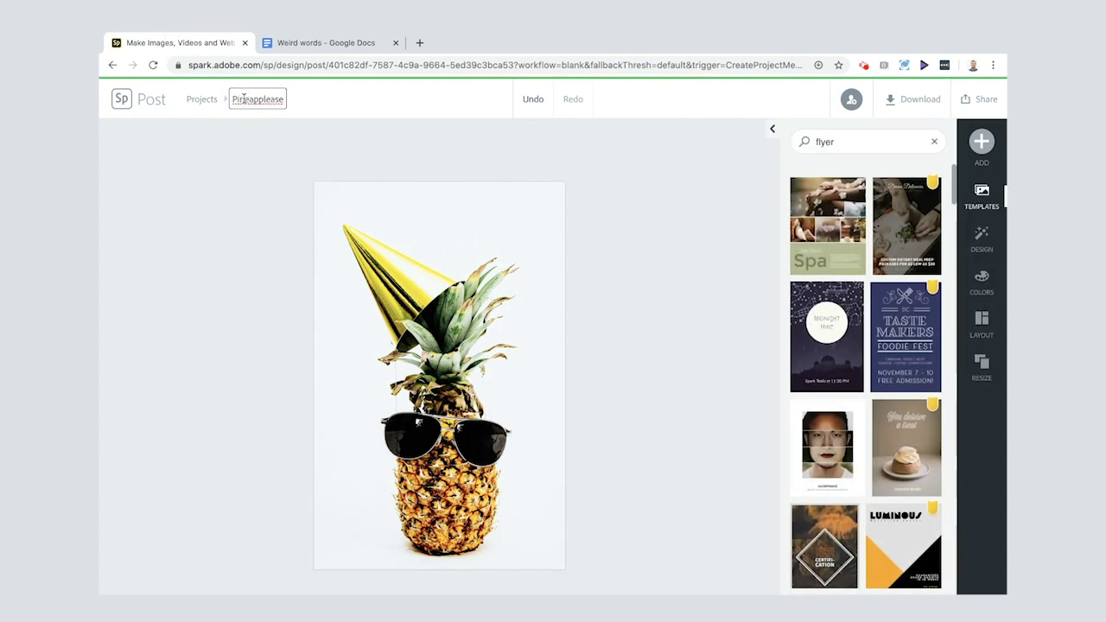
pyautogui.press('Return')
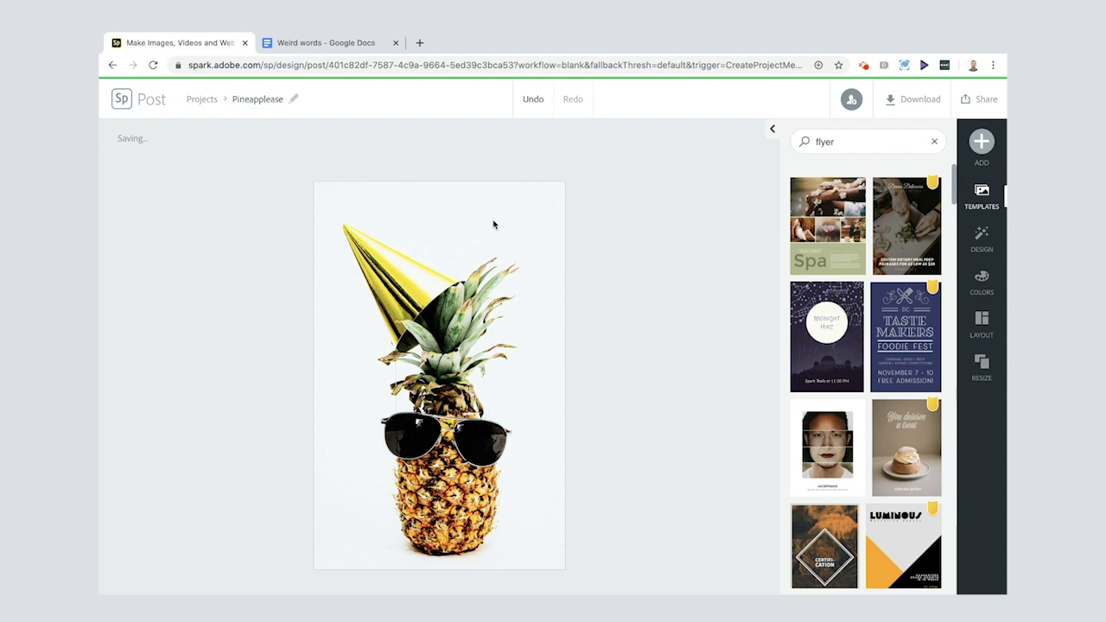
# Add the arched Made in Seattle text design and change its wording to 'Pineapplease'.
pyautogui.click(980, 141)
pyautogui.click(794, 153)
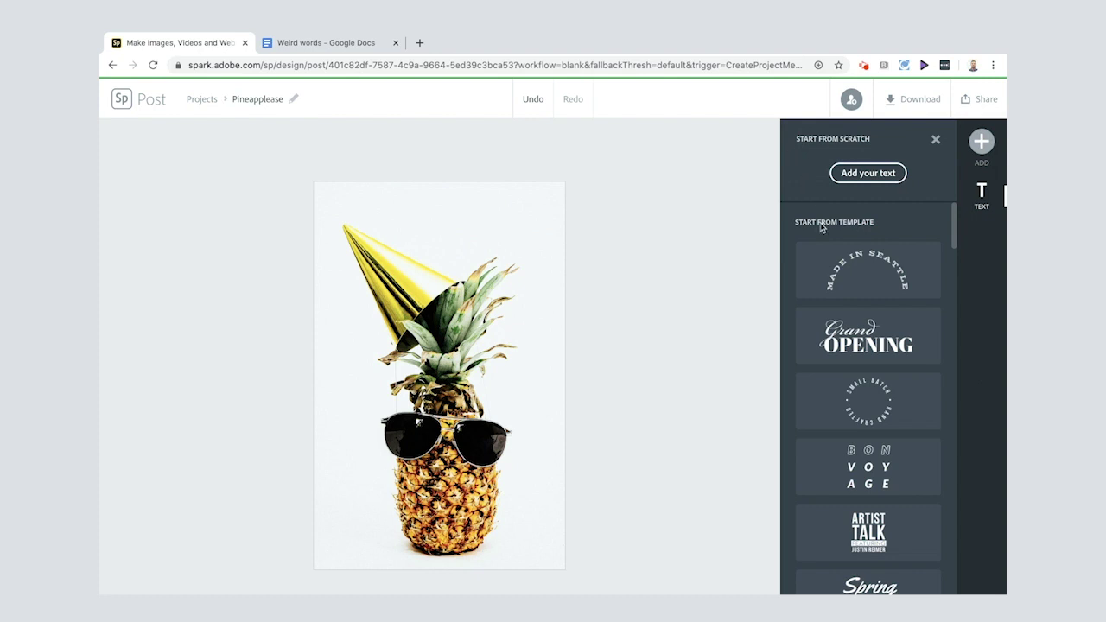
pyautogui.scroll(-1, 833, 445)
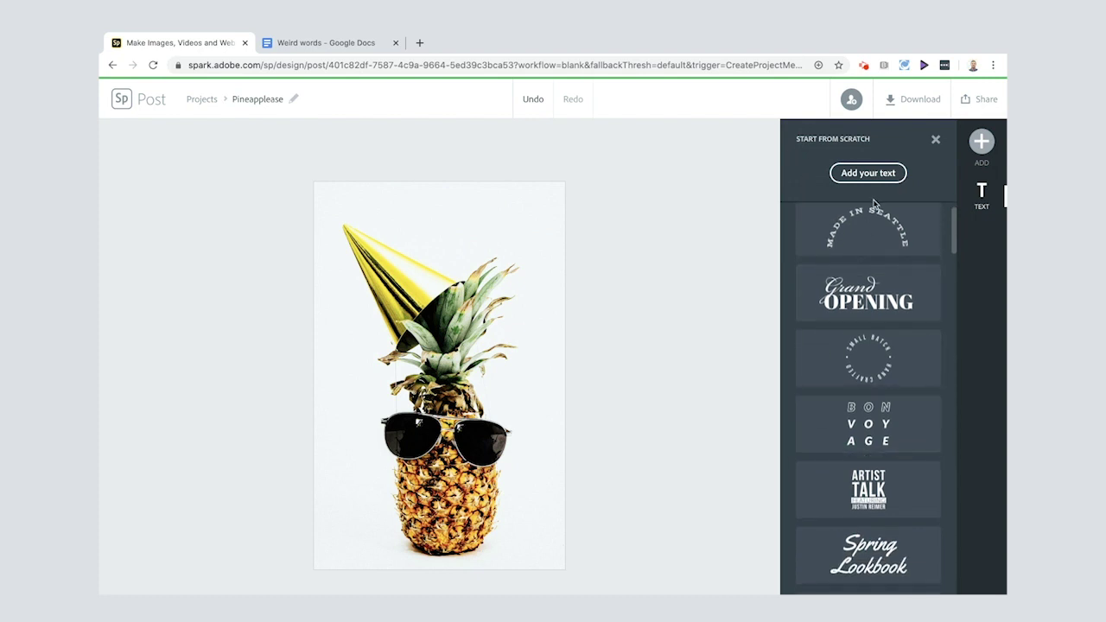
pyautogui.click(868, 173)
pyautogui.click(516, 385)
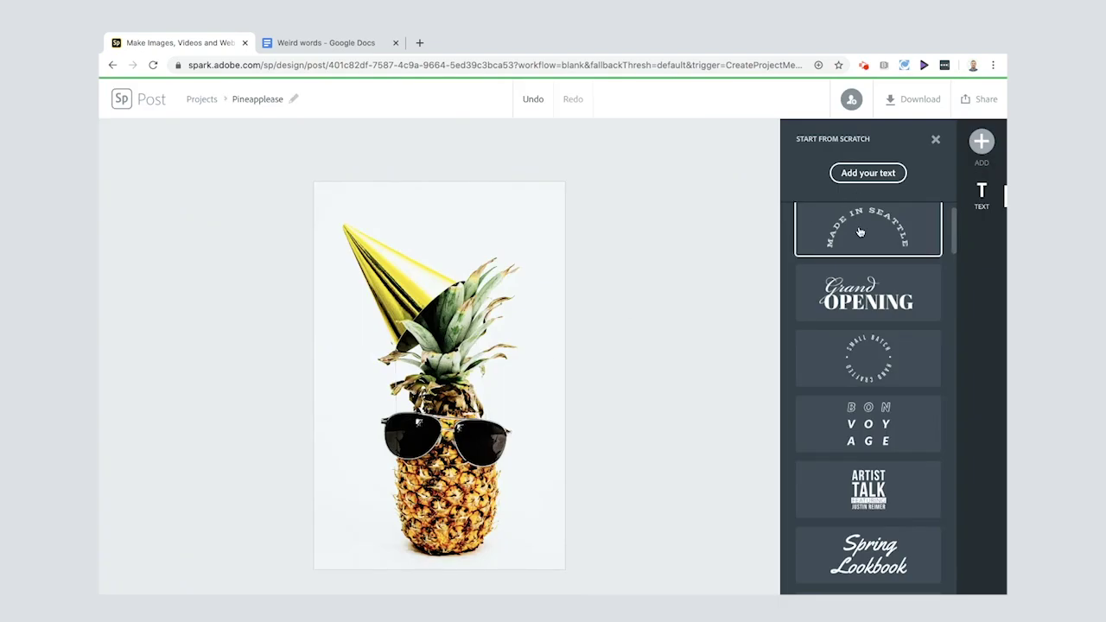
pyautogui.click(860, 232)
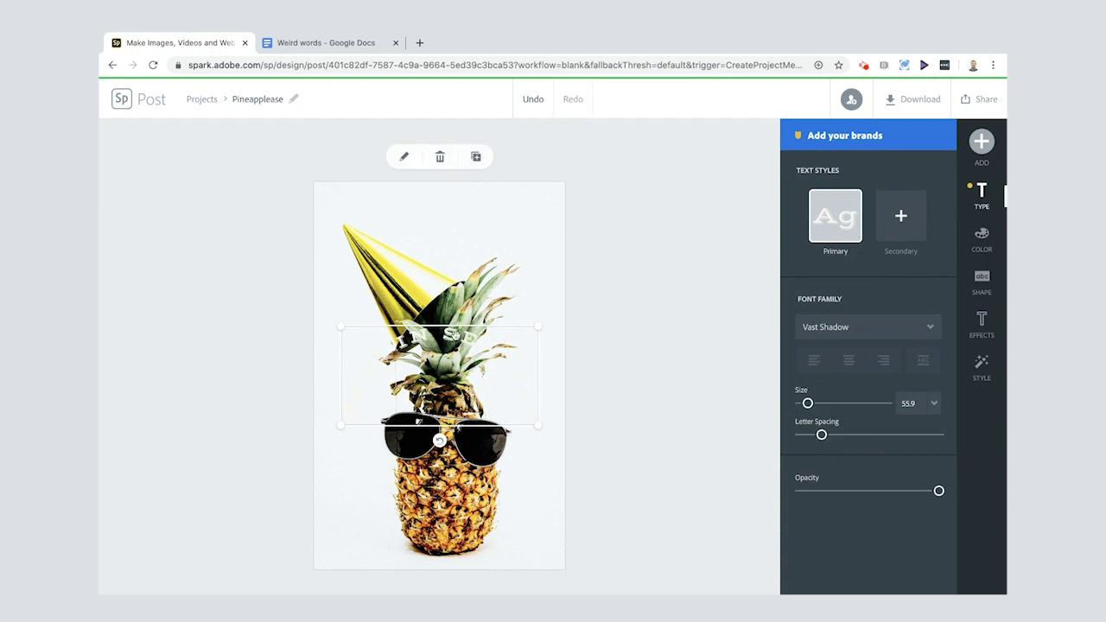
pyautogui.doubleClick(451, 334)
pyautogui.tripleClick(424, 297)
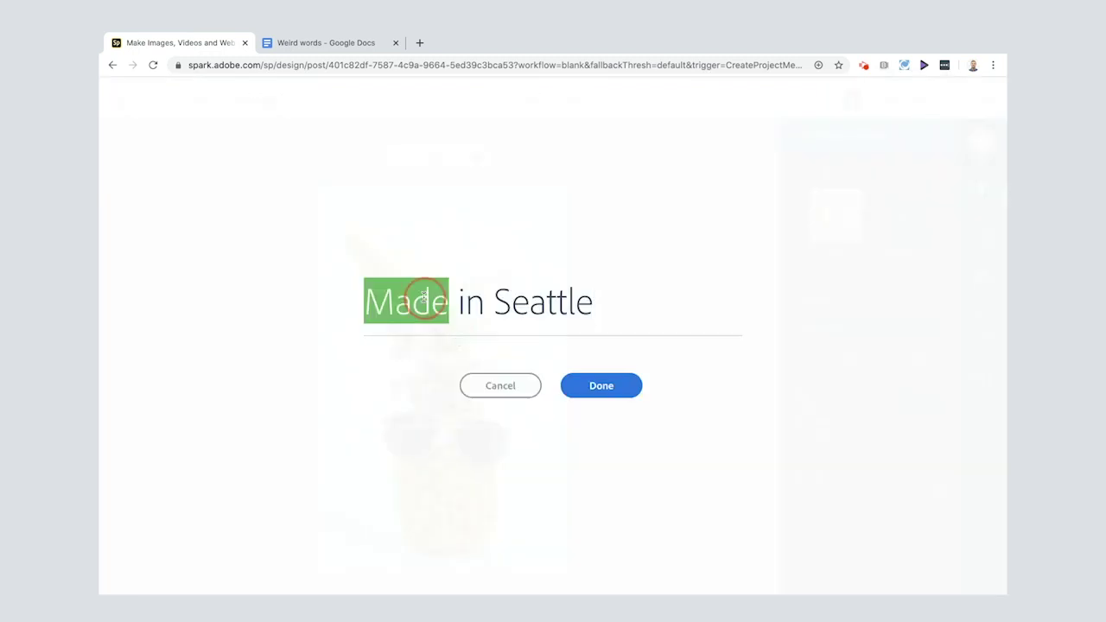
pyautogui.hotkey('ctrl', 'v')
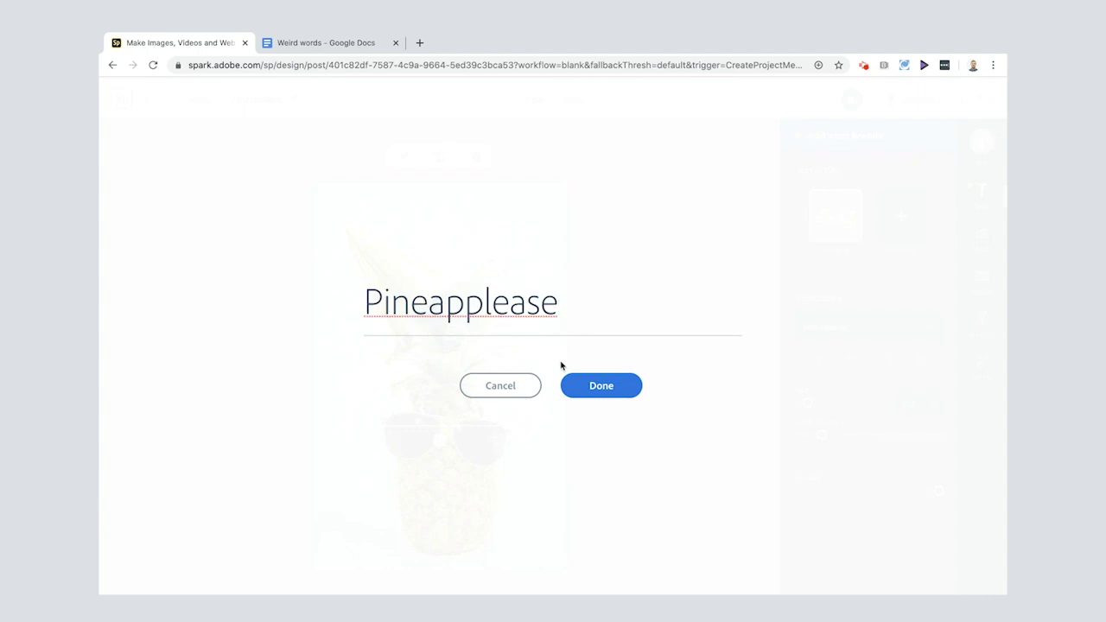
pyautogui.click(596, 385)
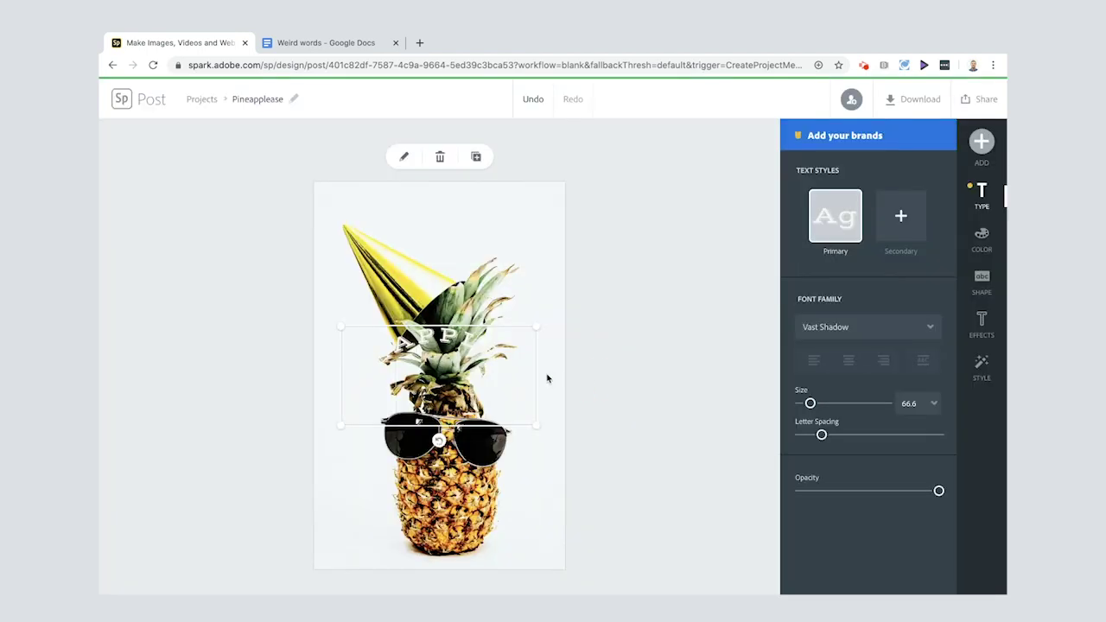
# Make the arched title text yellow.
pyautogui.click(981, 240)
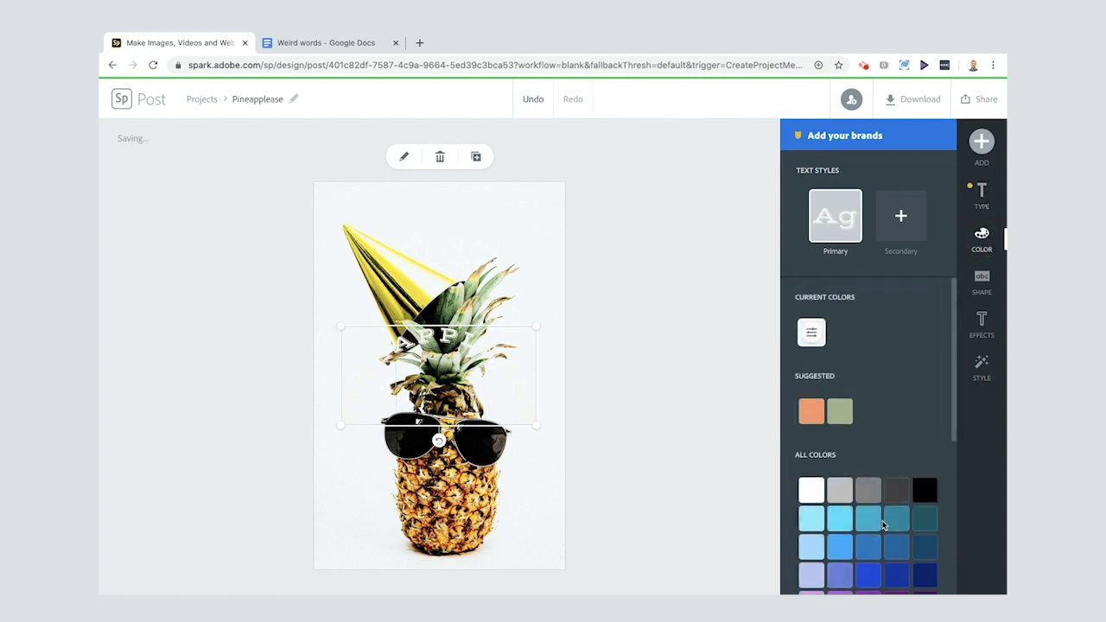
pyautogui.scroll(-3, 882, 525)
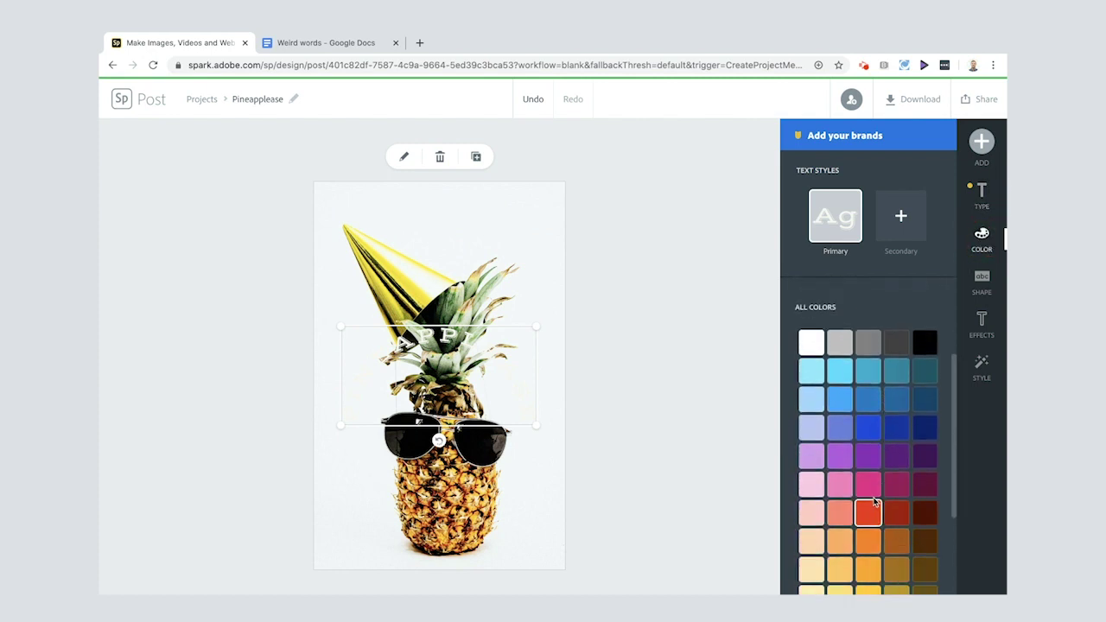
pyautogui.scroll(-2, 859, 557)
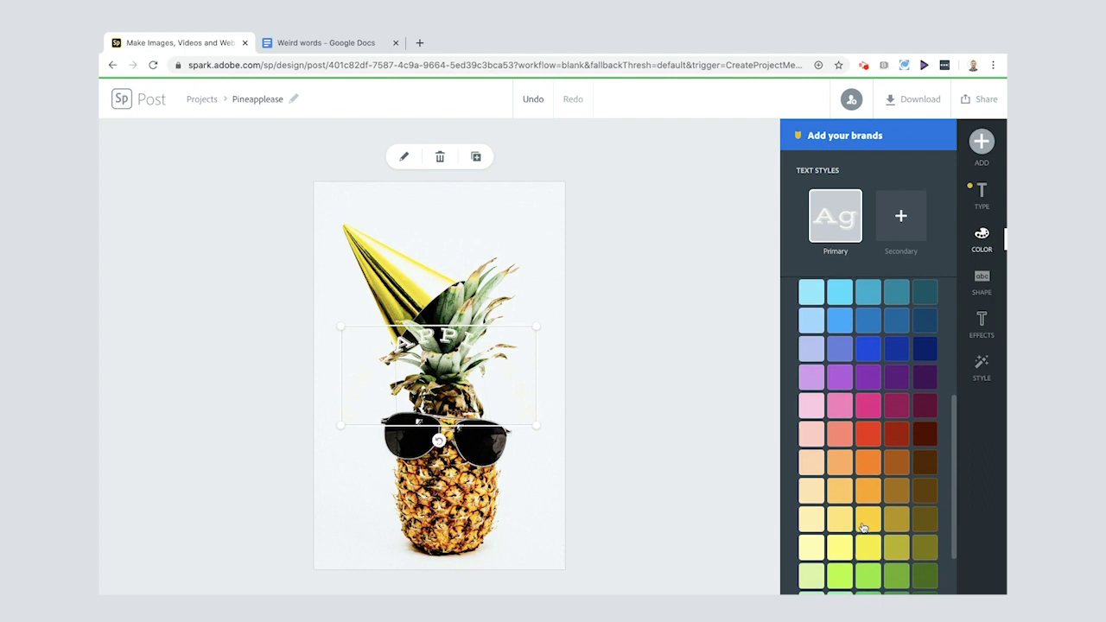
pyautogui.click(866, 520)
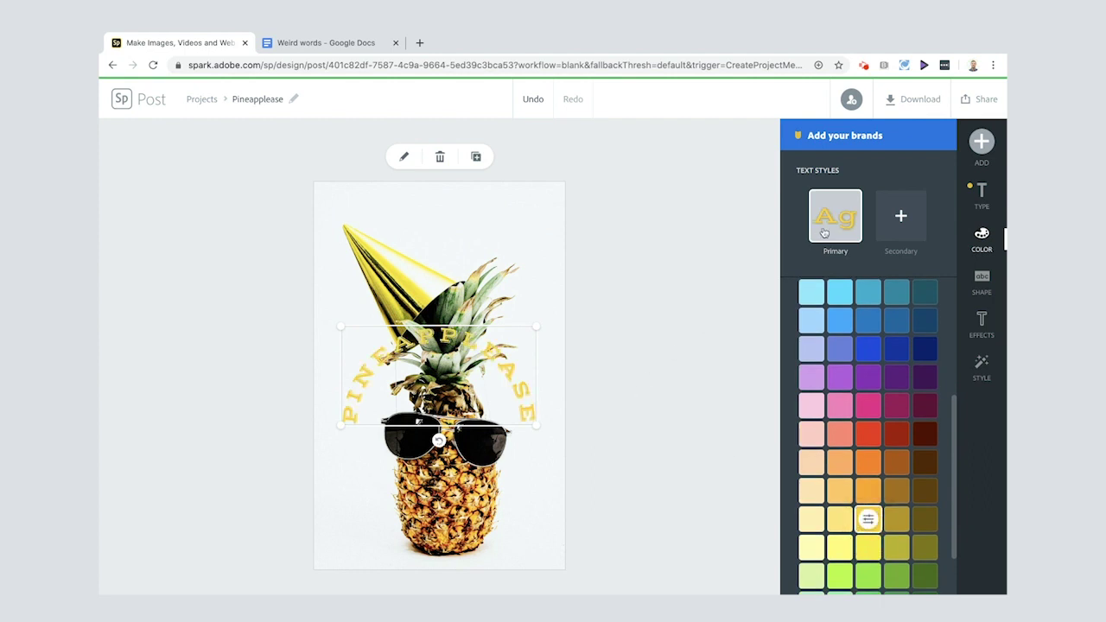
# Apply the Outline effect to the title letters.
pyautogui.click(980, 281)
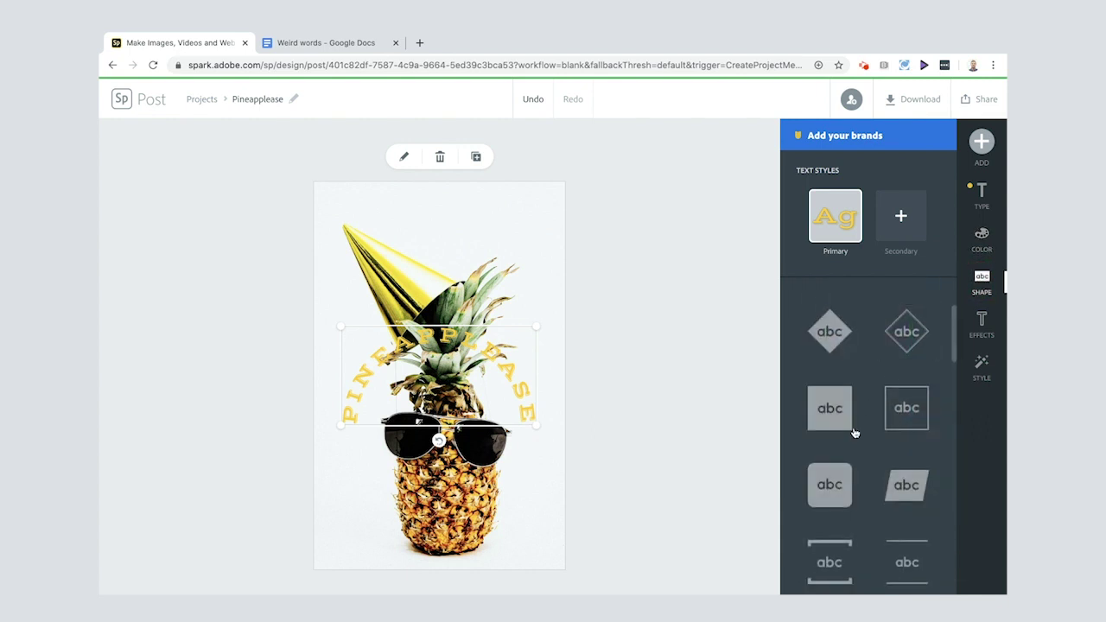
pyautogui.click(980, 320)
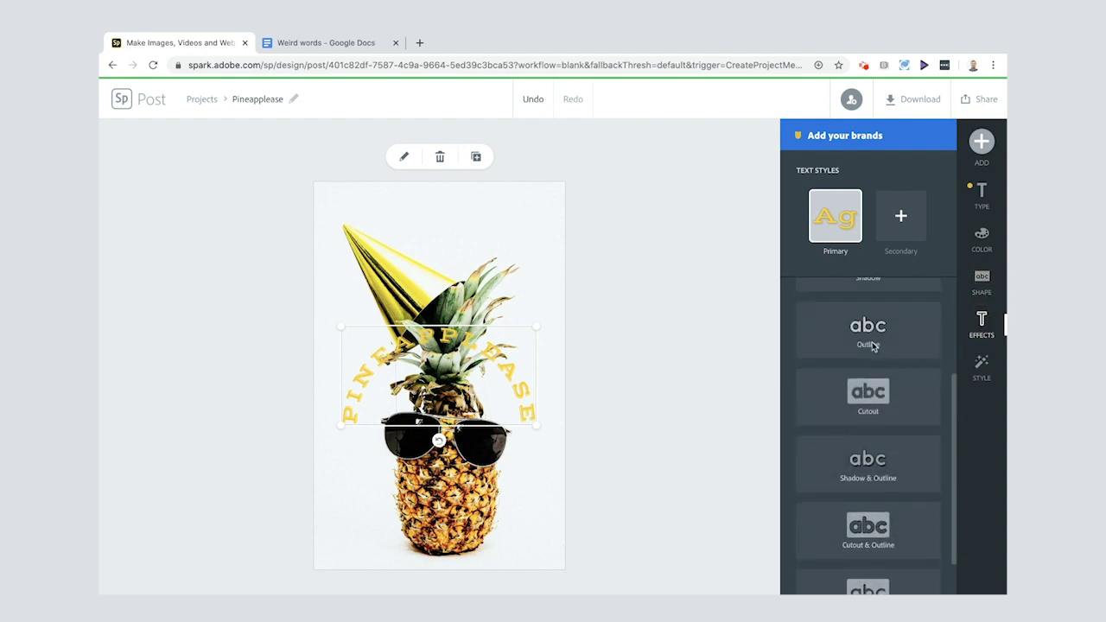
pyautogui.click(869, 344)
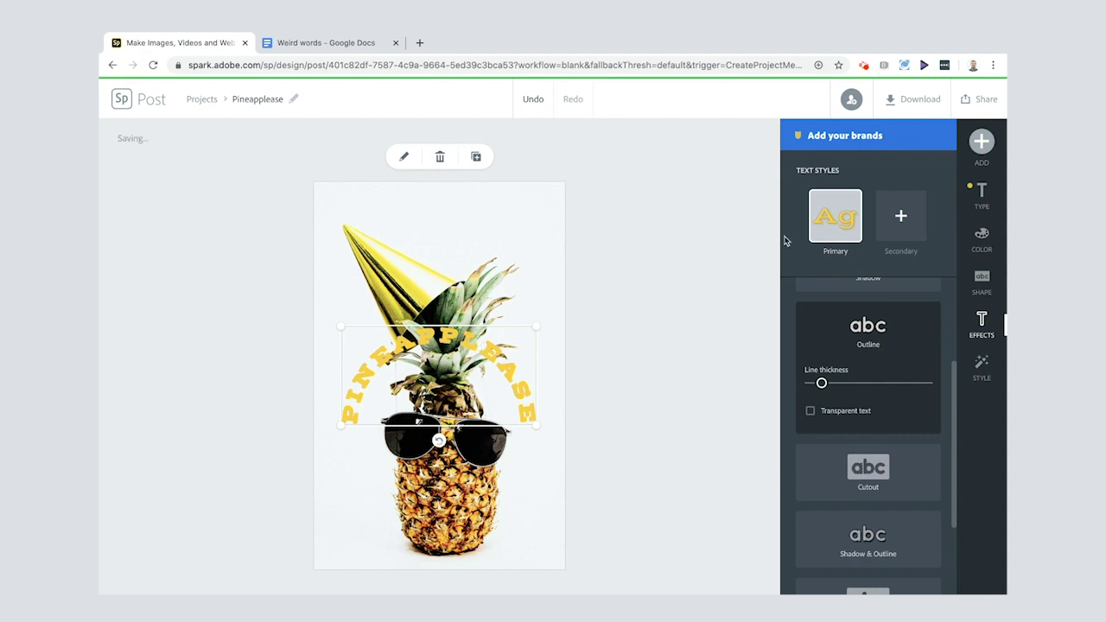
# Apply the suggested yellow-and-salmon colour pair to the title.
pyautogui.click(982, 238)
pyautogui.scroll(-3, 847, 438)
pyautogui.click(819, 453)
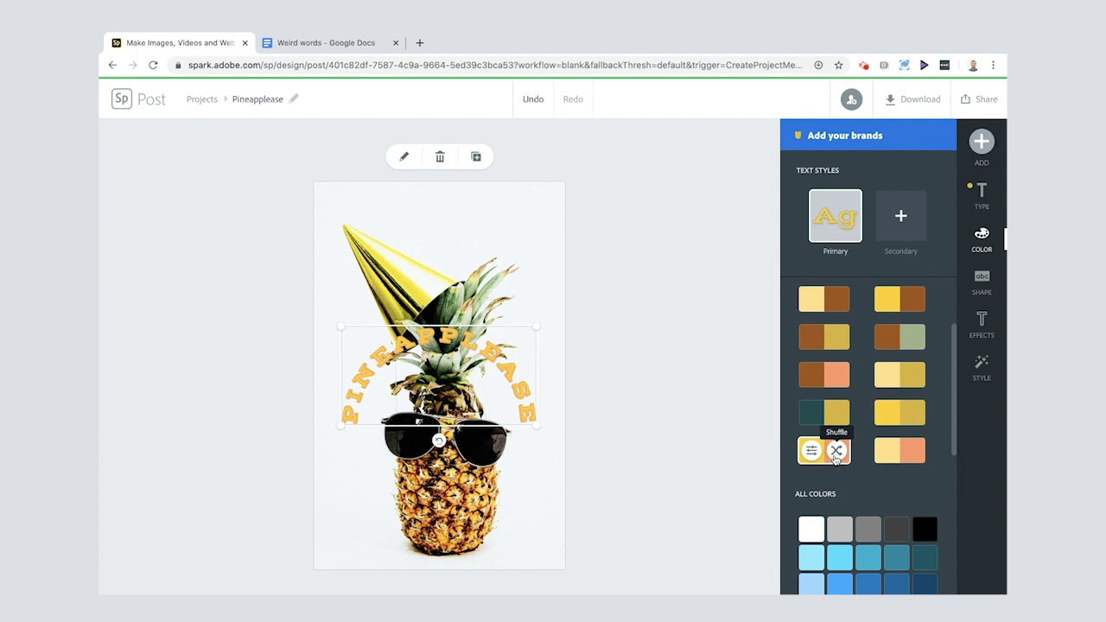
# Change the palette's second colour to dark teal #075767 and save the pair.
pyautogui.click(811, 453)
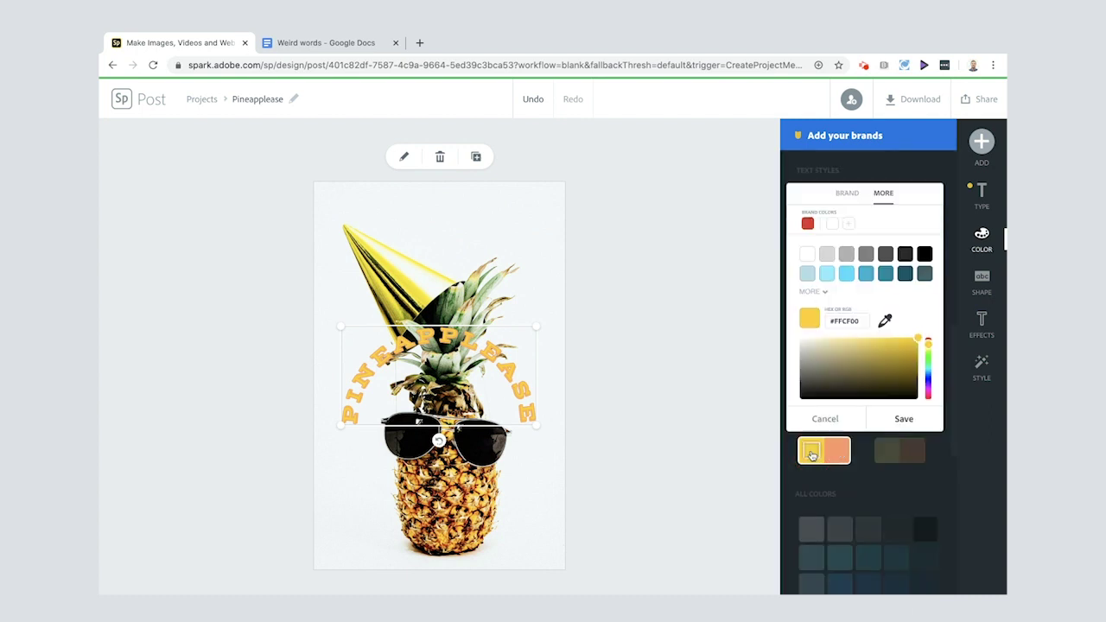
pyautogui.click(836, 449)
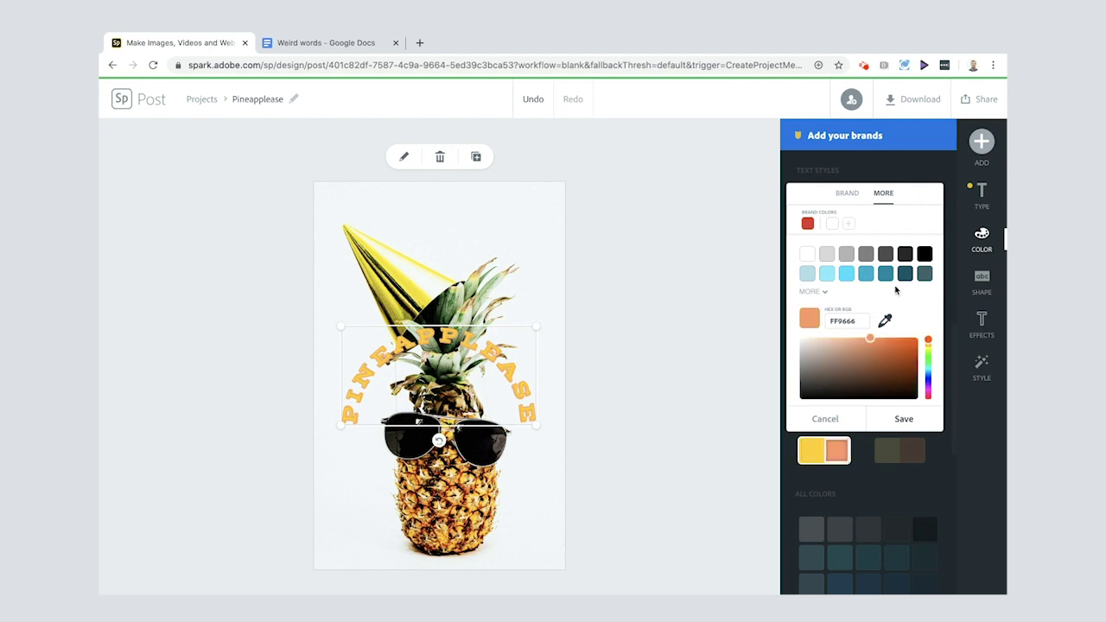
pyautogui.click(904, 274)
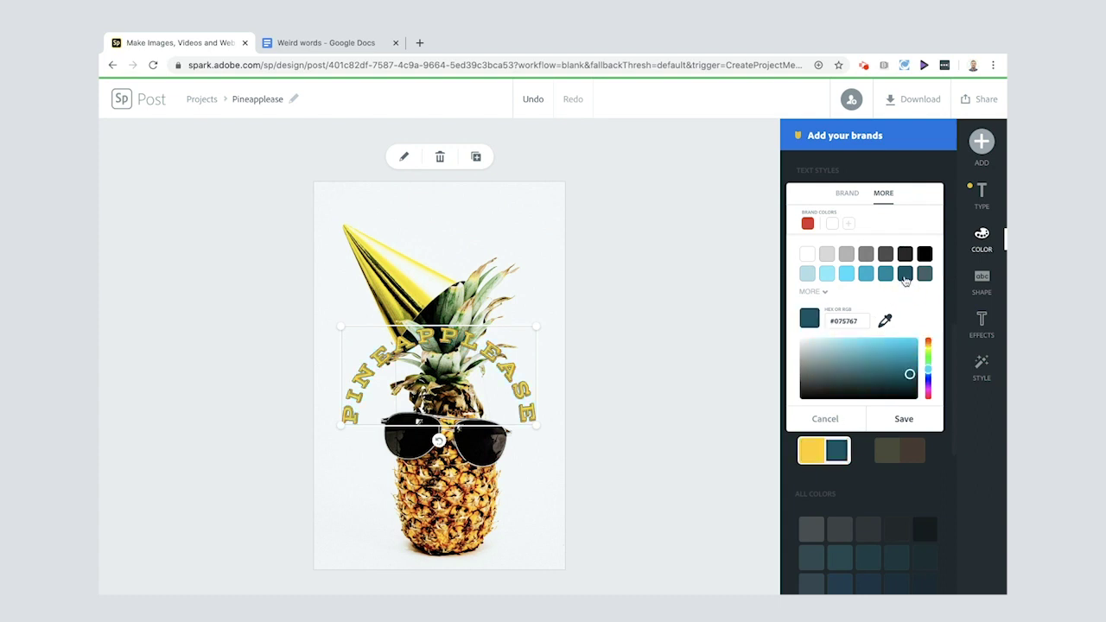
pyautogui.click(902, 420)
# Drag the arched title up to the top of the flyer, above the party hat.
pyautogui.moveTo(489, 356); pyautogui.dragTo(492, 230)
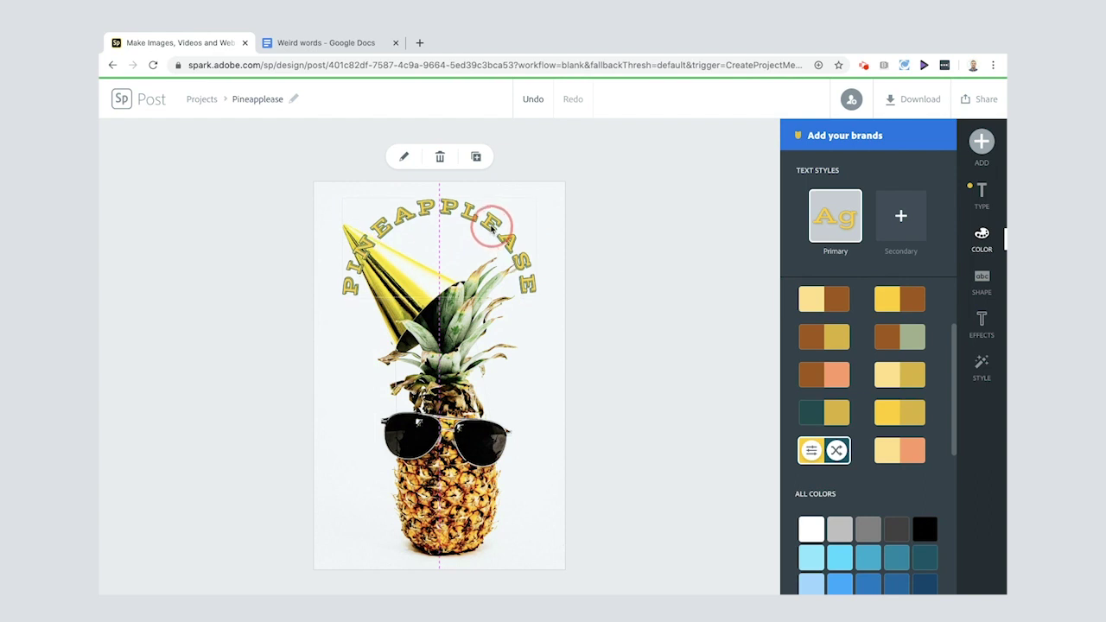
pyautogui.moveTo(490, 226); pyautogui.dragTo(490, 226)
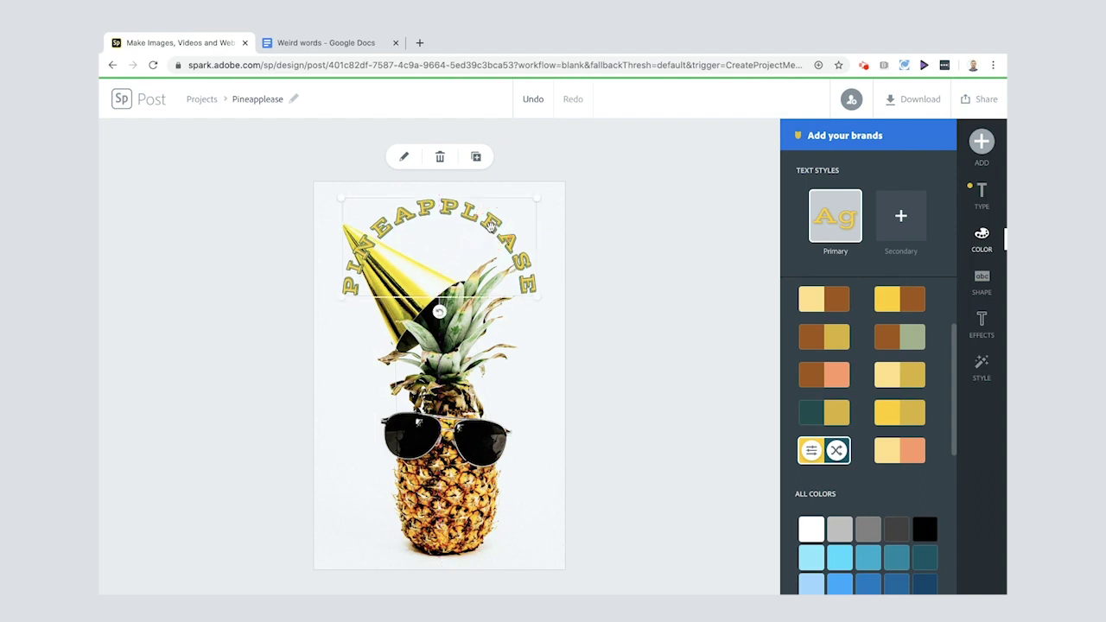
pyautogui.click(579, 246)
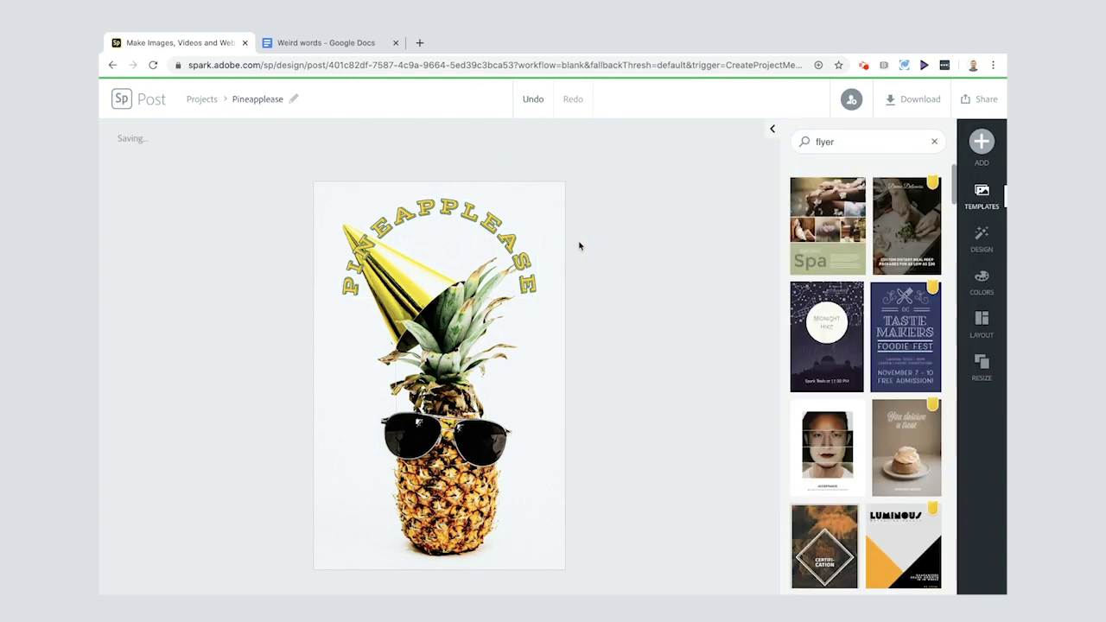
# Copy the definition line from Weird words and paste it as new flyer text.
pyautogui.click(280, 42)
pyautogui.moveTo(347, 306); pyautogui.dragTo(656, 305)
pyautogui.hotkey('ctrl', 'c')
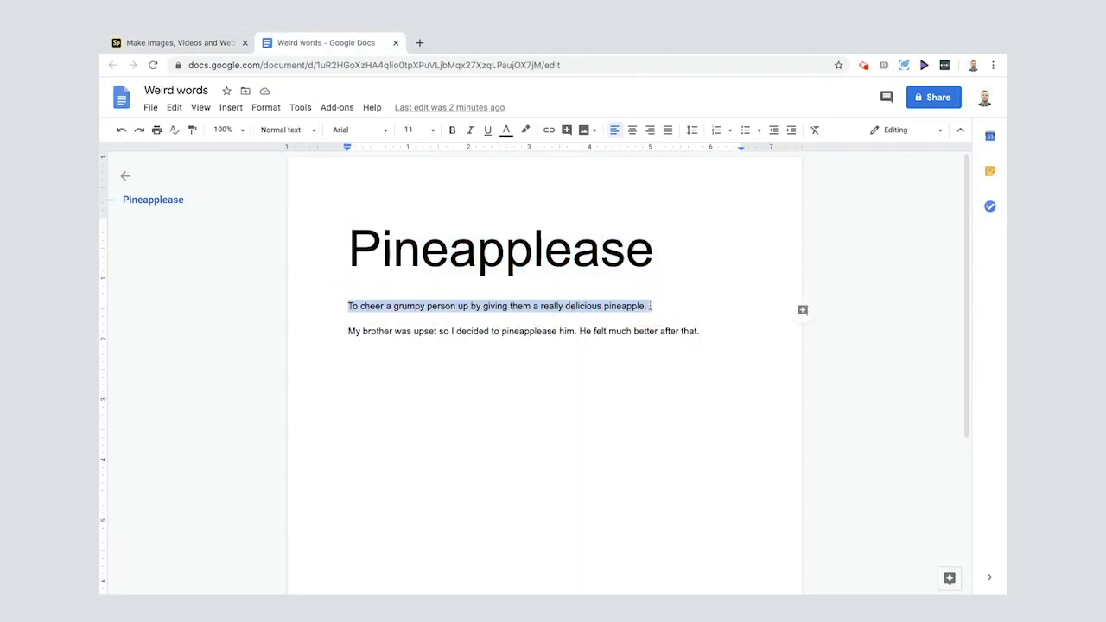
pyautogui.click(171, 43)
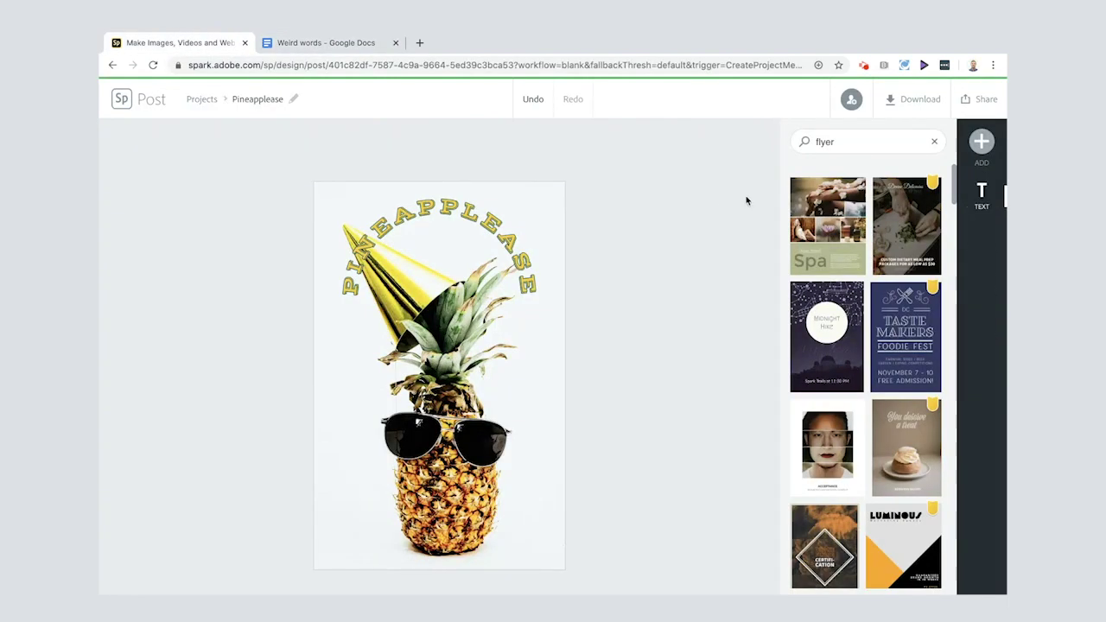
pyautogui.click(985, 144)
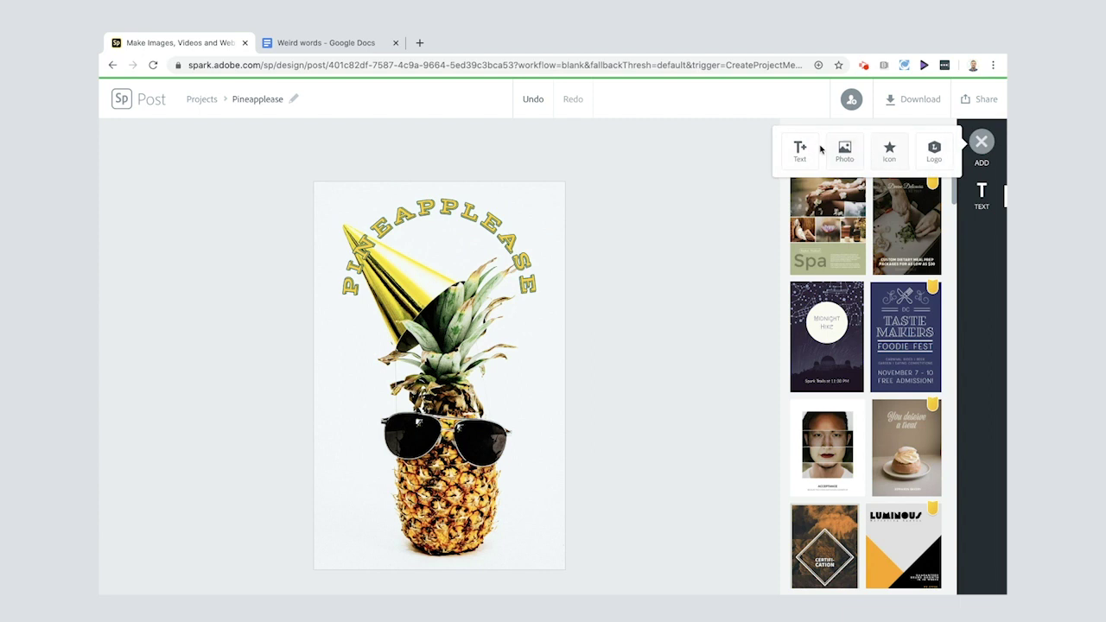
pyautogui.click(804, 152)
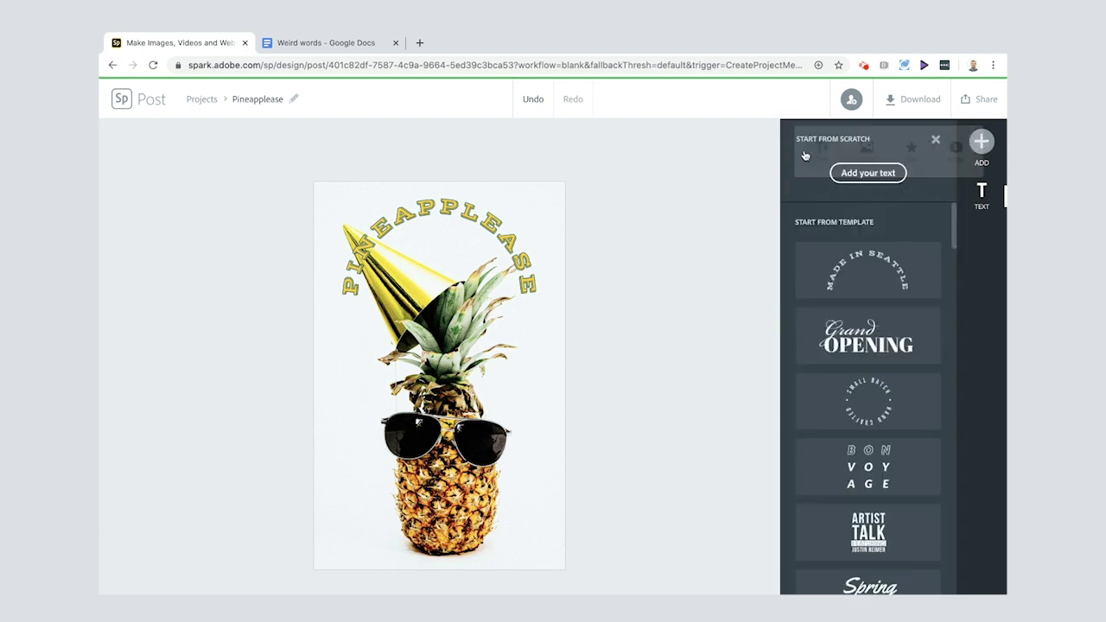
pyautogui.click(866, 173)
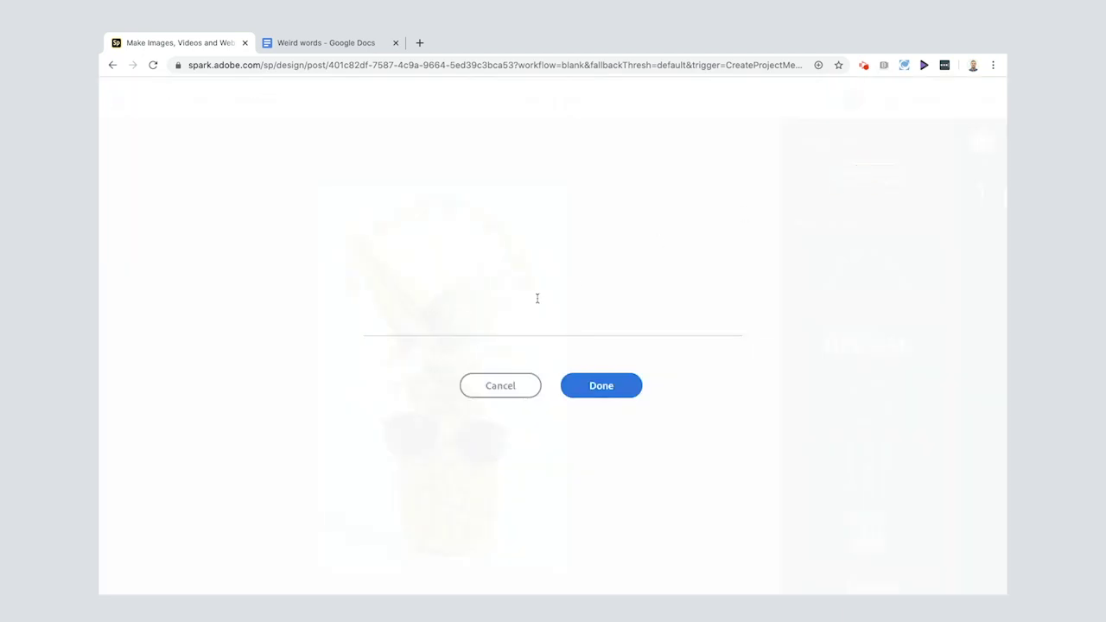
pyautogui.hotkey('ctrl', 'v')
pyautogui.click(598, 386)
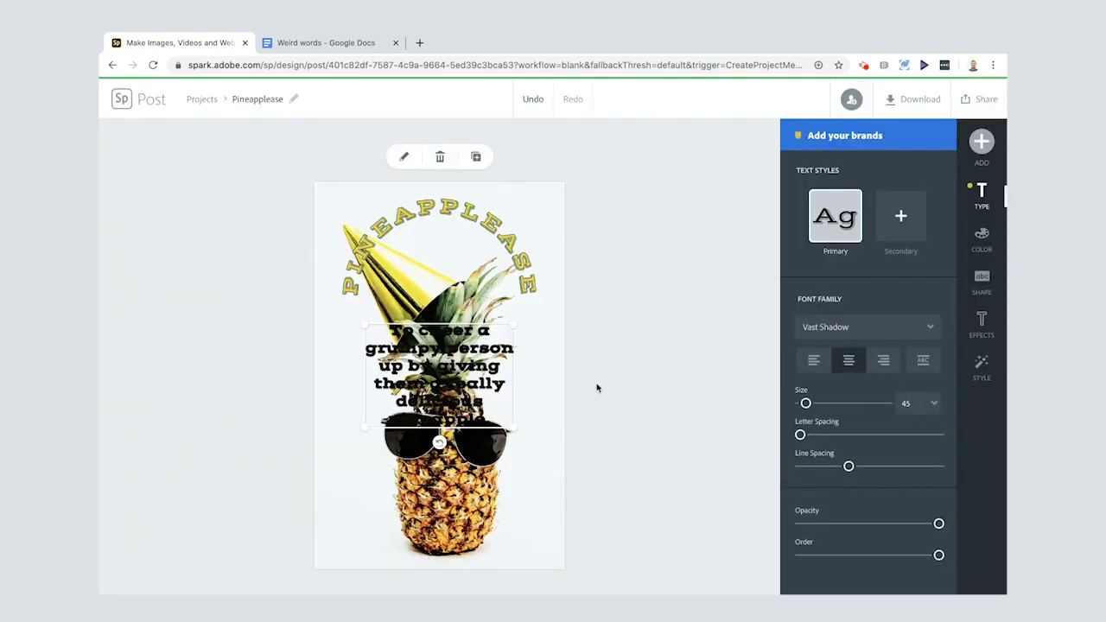
# Apply the framed badge shape style, putting a translucent light banner behind the definition.
pyautogui.click(982, 281)
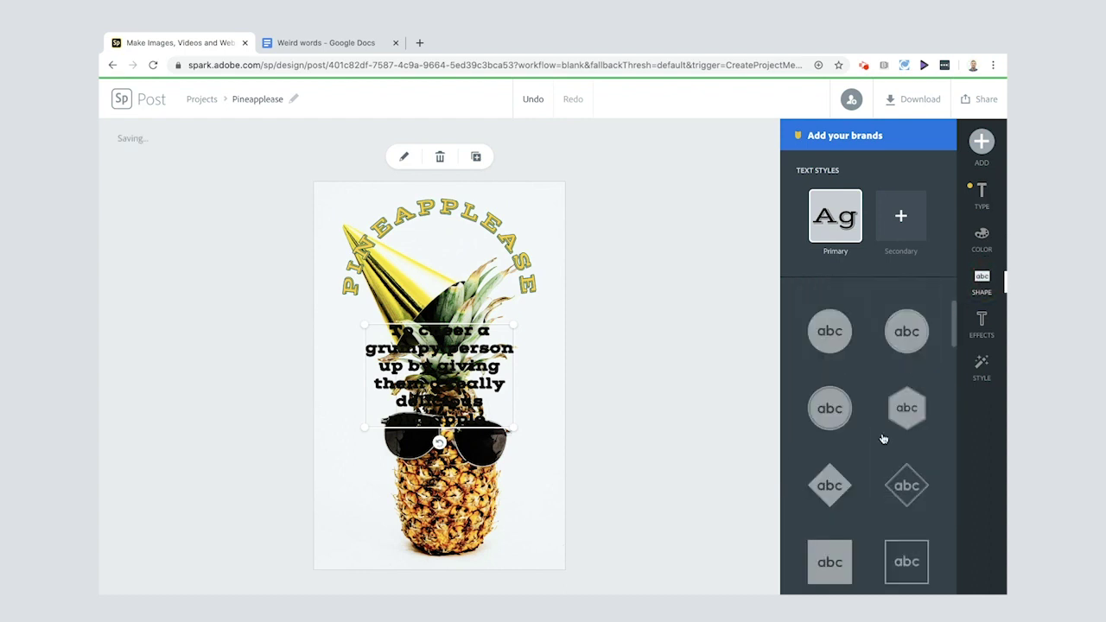
pyautogui.scroll(-6, 869, 467)
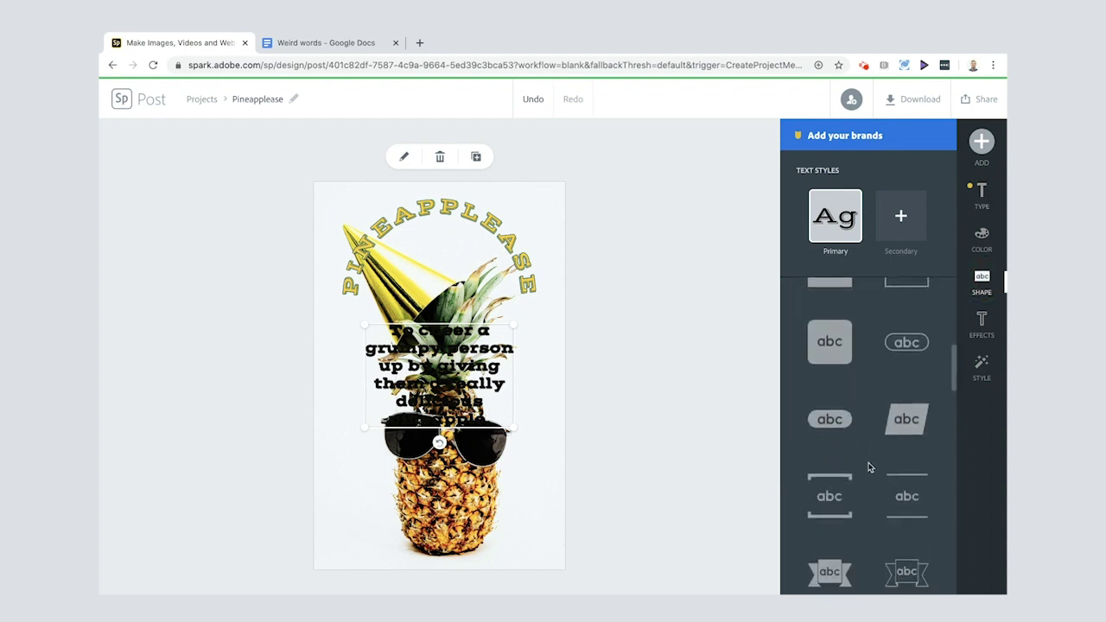
pyautogui.scroll(-6, 869, 468)
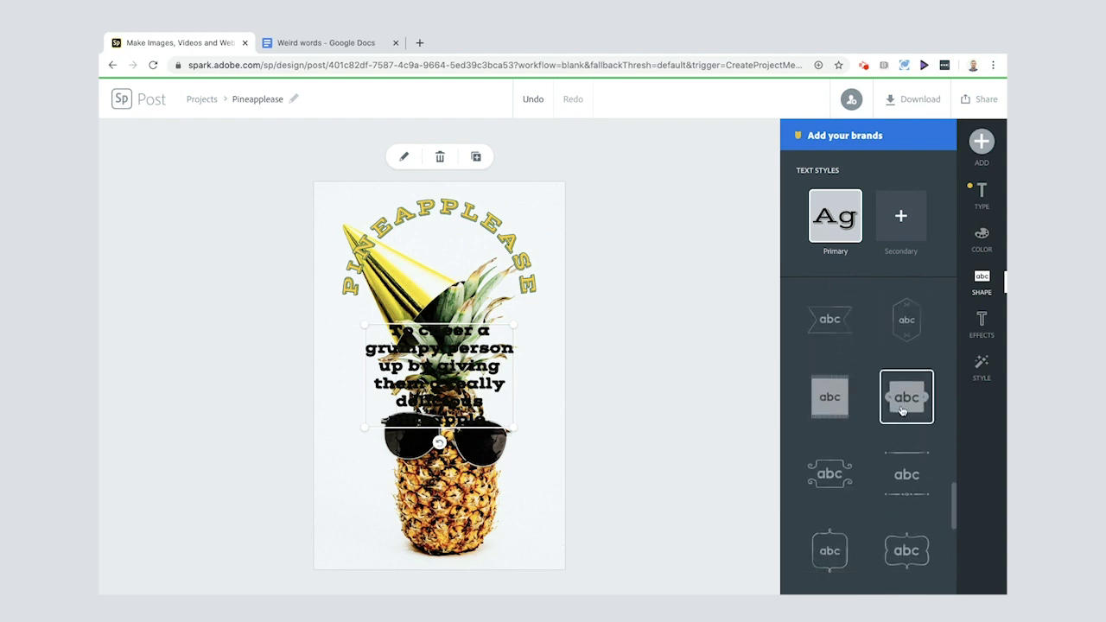
pyautogui.click(905, 402)
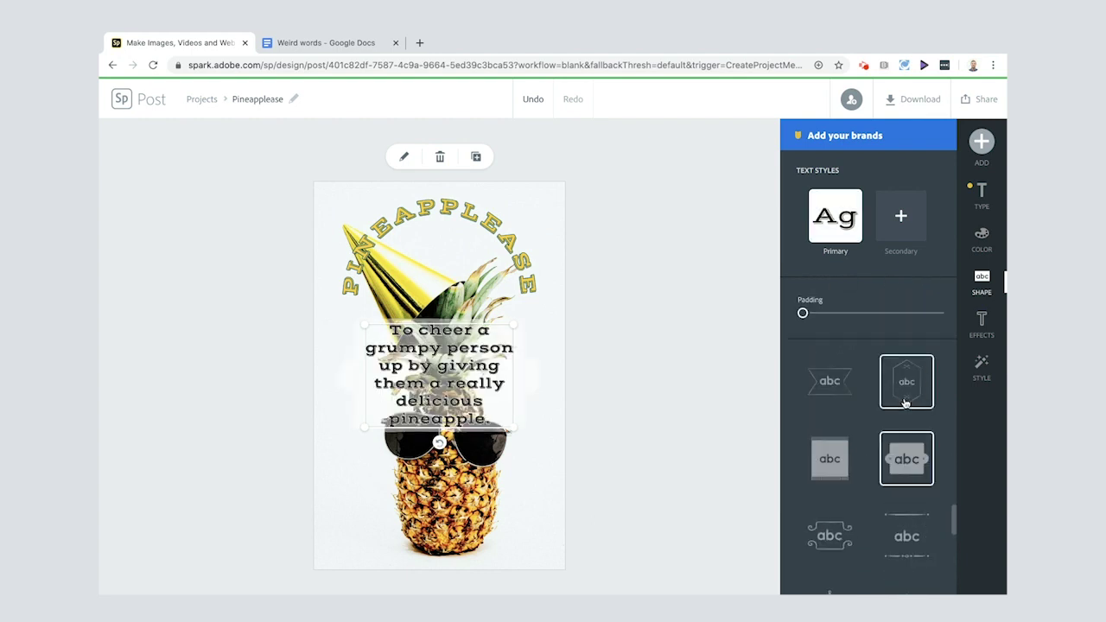
pyautogui.click(982, 242)
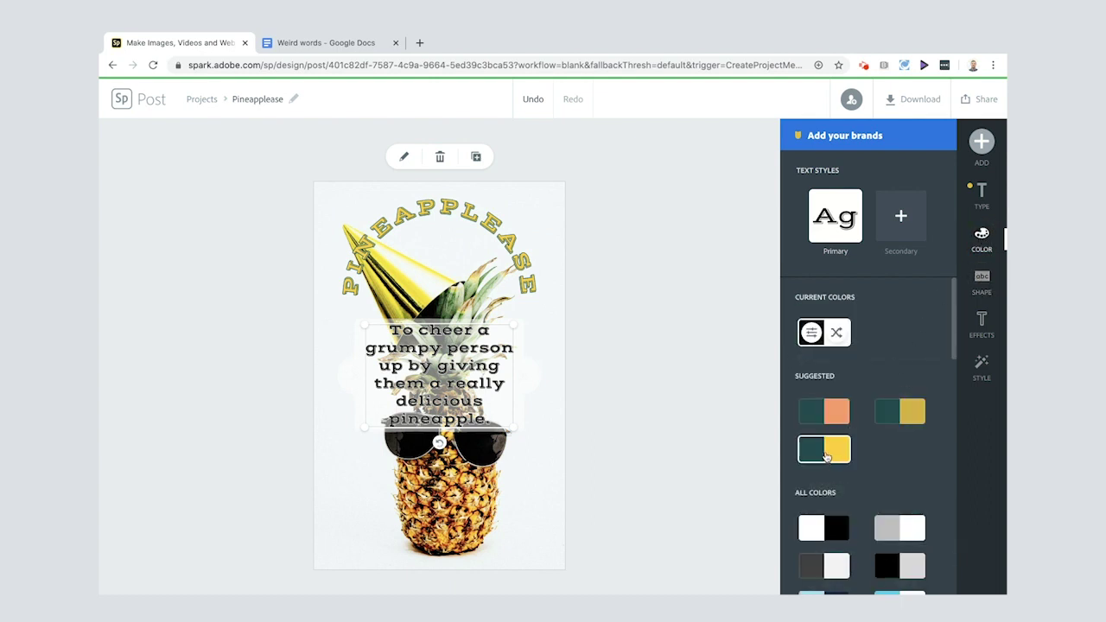
# Apply the teal-and-yellow palette and shuffle it for yellow lettering on a teal banner.
pyautogui.click(826, 456)
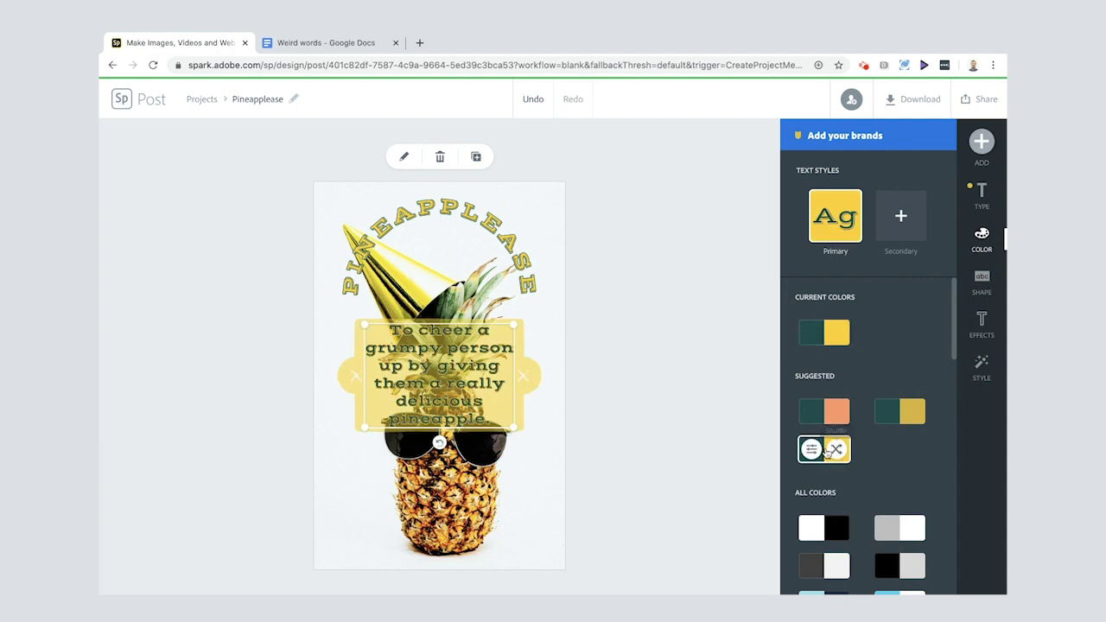
pyautogui.click(836, 450)
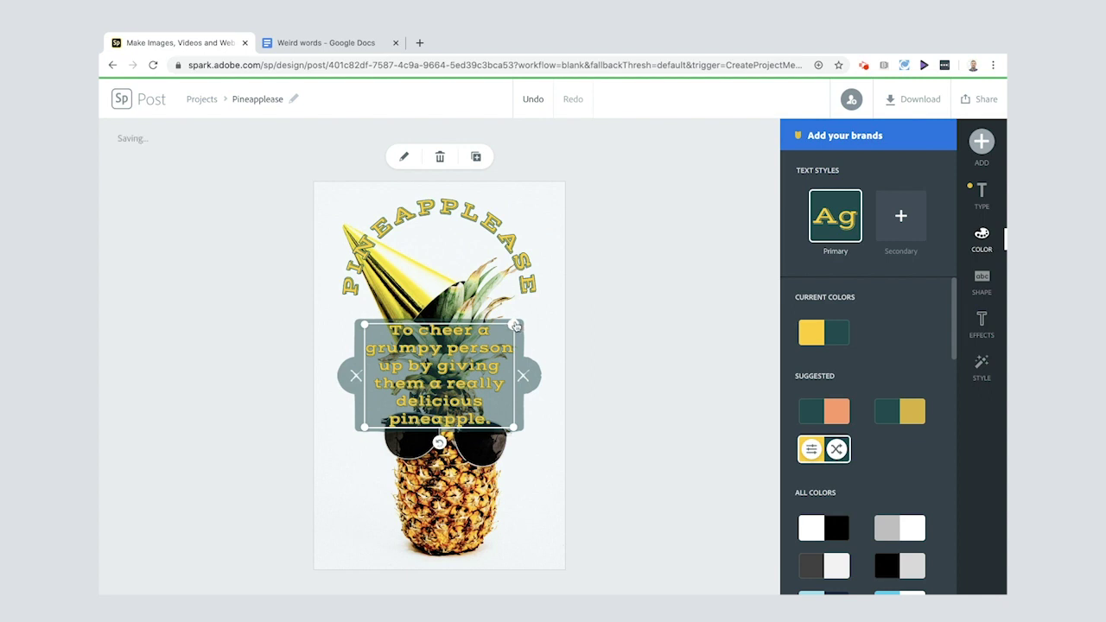
pyautogui.click(981, 195)
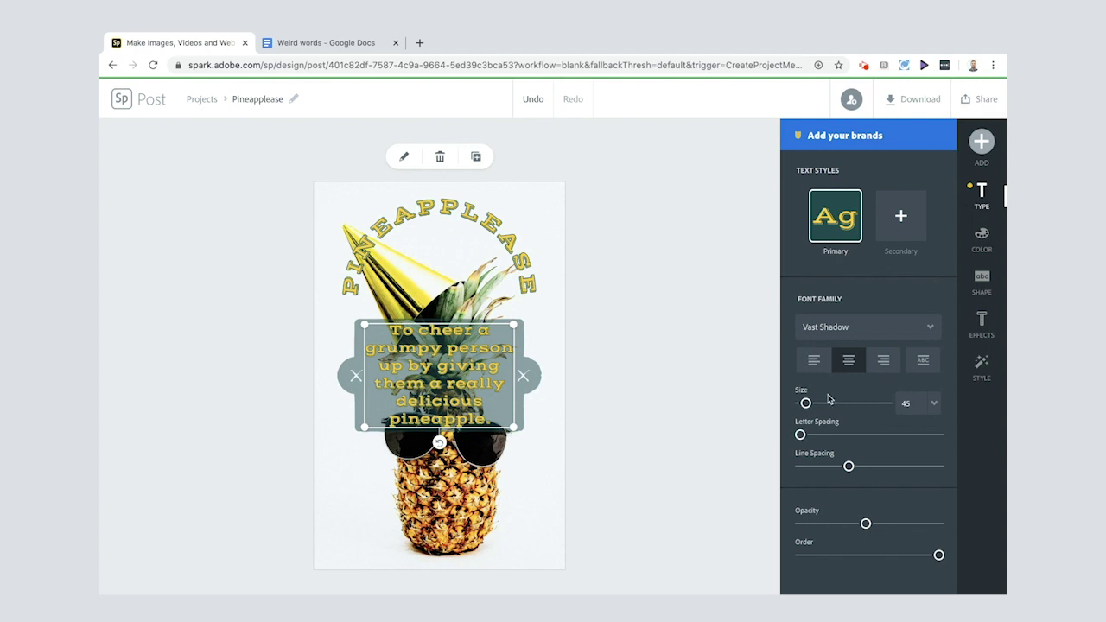
# Resize the definition badge to text size 39.5 and place it near the flyer's bottom edge.
pyautogui.moveTo(515, 325); pyautogui.dragTo(471, 519)
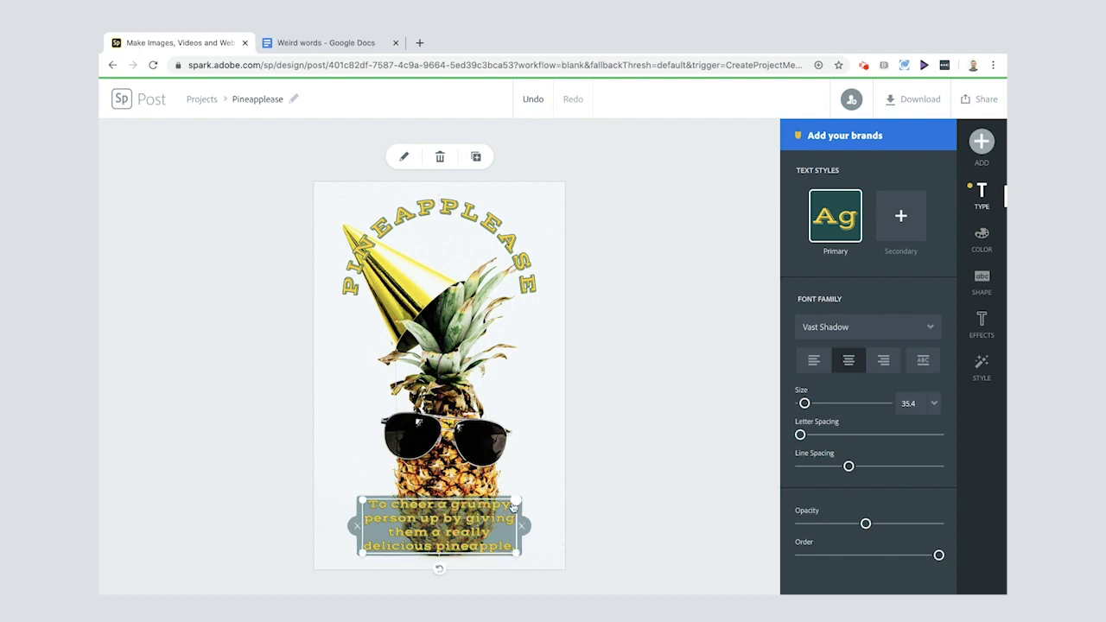
pyautogui.moveTo(516, 500); pyautogui.dragTo(531, 483)
pyautogui.moveTo(483, 515); pyautogui.dragTo(472, 501)
pyautogui.click(530, 437)
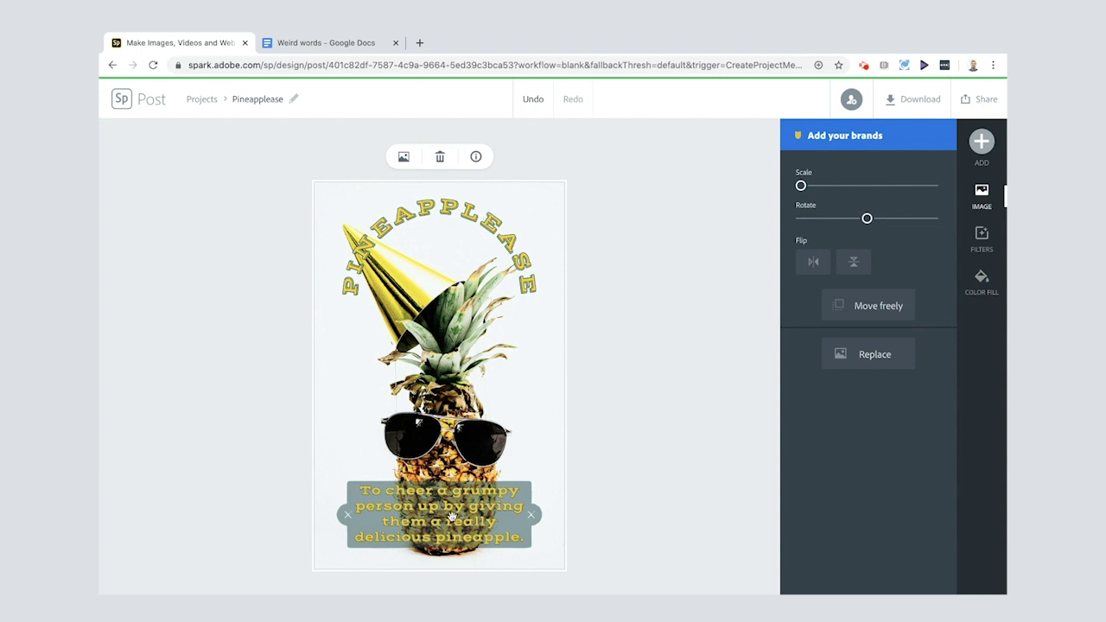
# Copy the brother example sentence from the Weird words document.
pyautogui.click(314, 49)
pyautogui.moveTo(347, 332); pyautogui.dragTo(703, 336)
pyautogui.hotkey('ctrl', 'c')
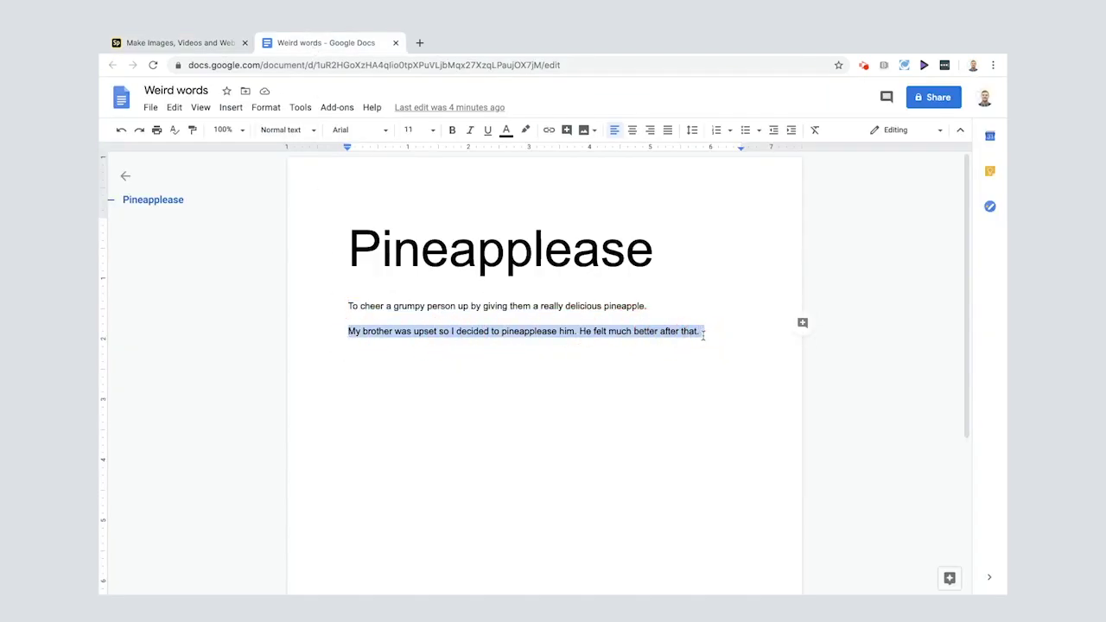
pyautogui.click(181, 43)
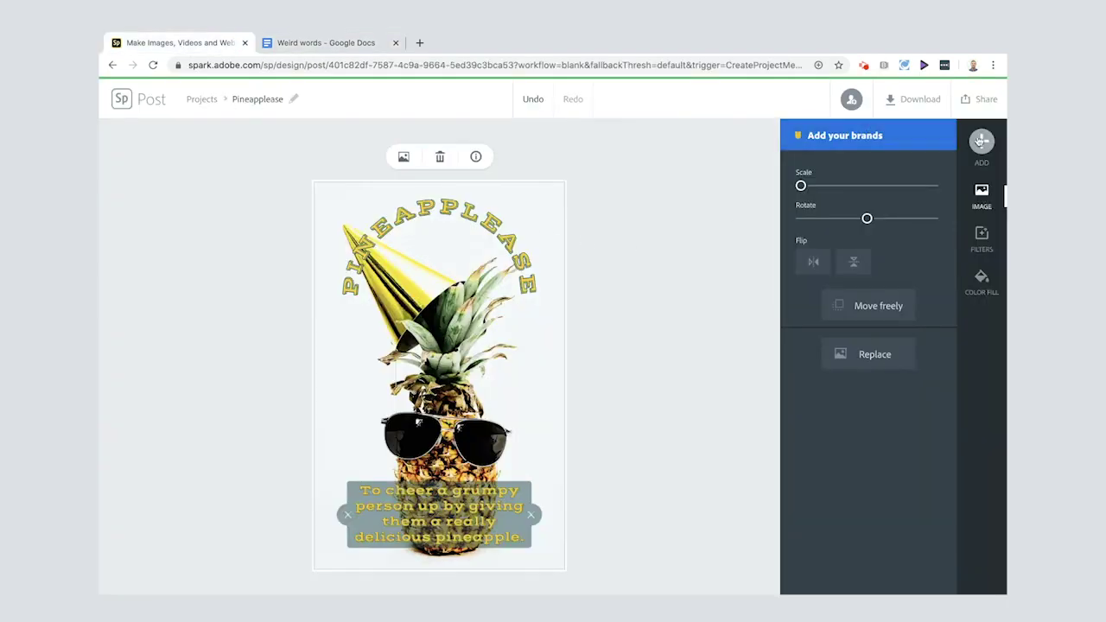
# Add a text block with the pasted sentence 'My brother was upset so I decided to pineapplease him…'.
pyautogui.click(979, 141)
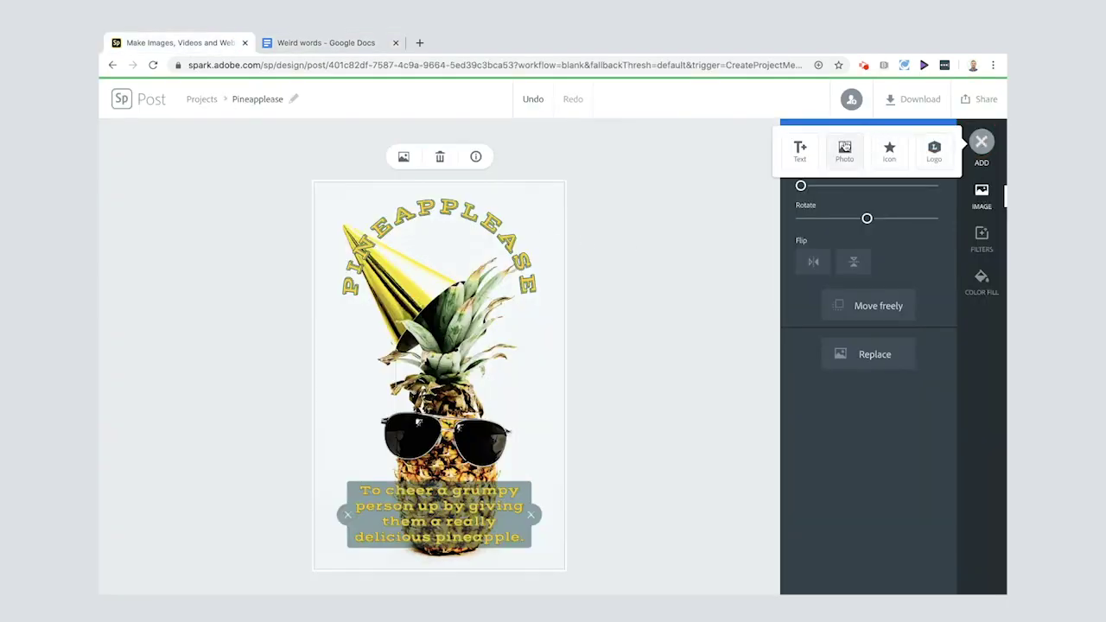
pyautogui.click(799, 153)
pyautogui.click(847, 206)
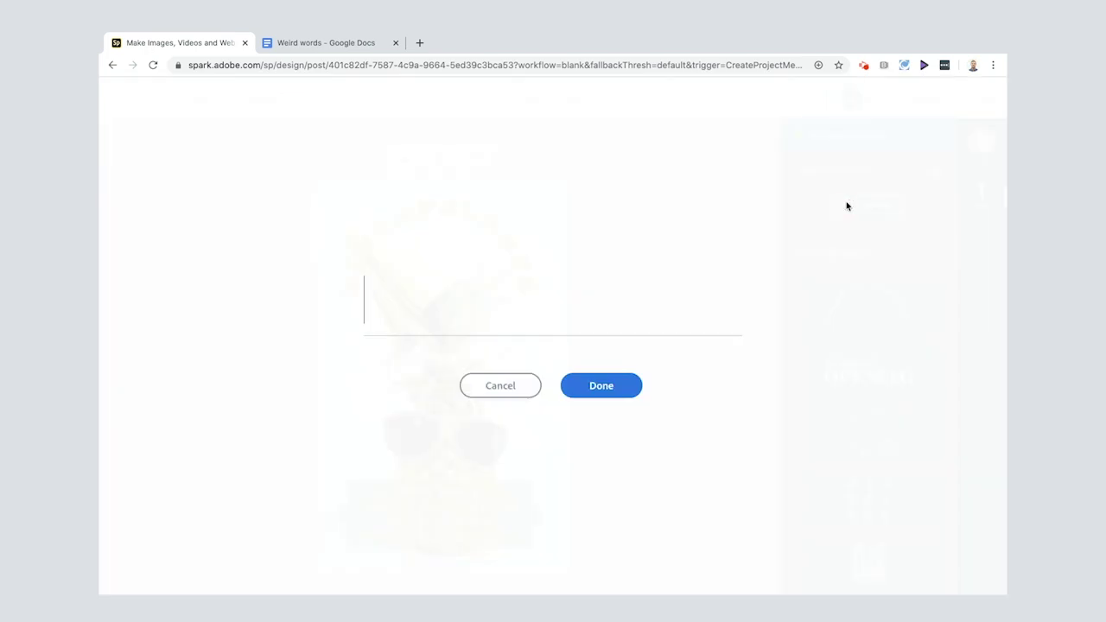
pyautogui.hotkey('ctrl', 'v')
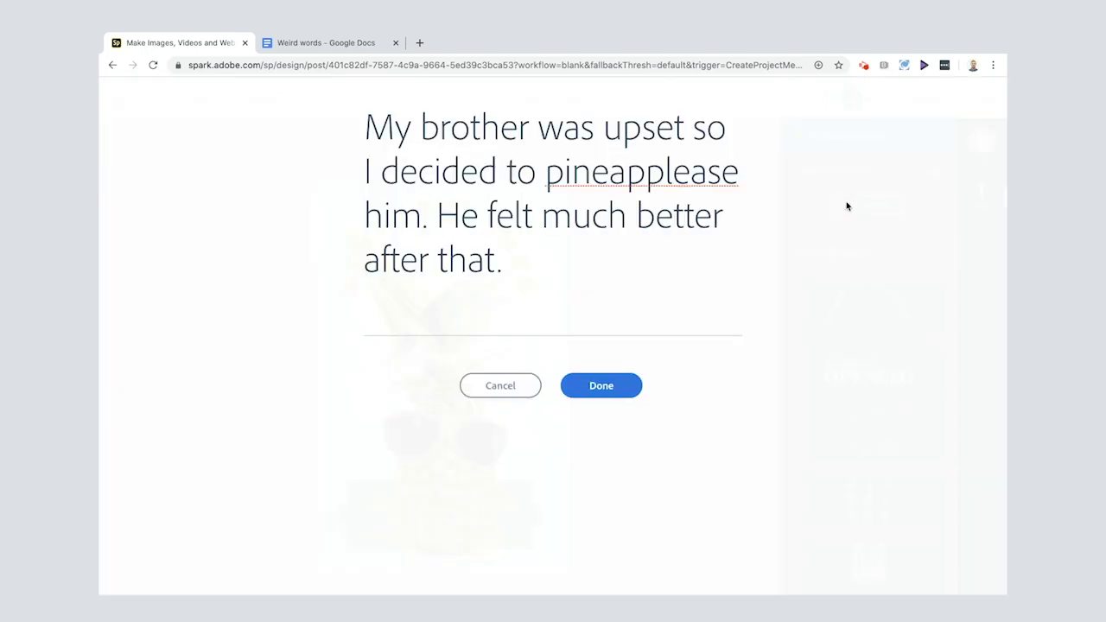
pyautogui.click(609, 386)
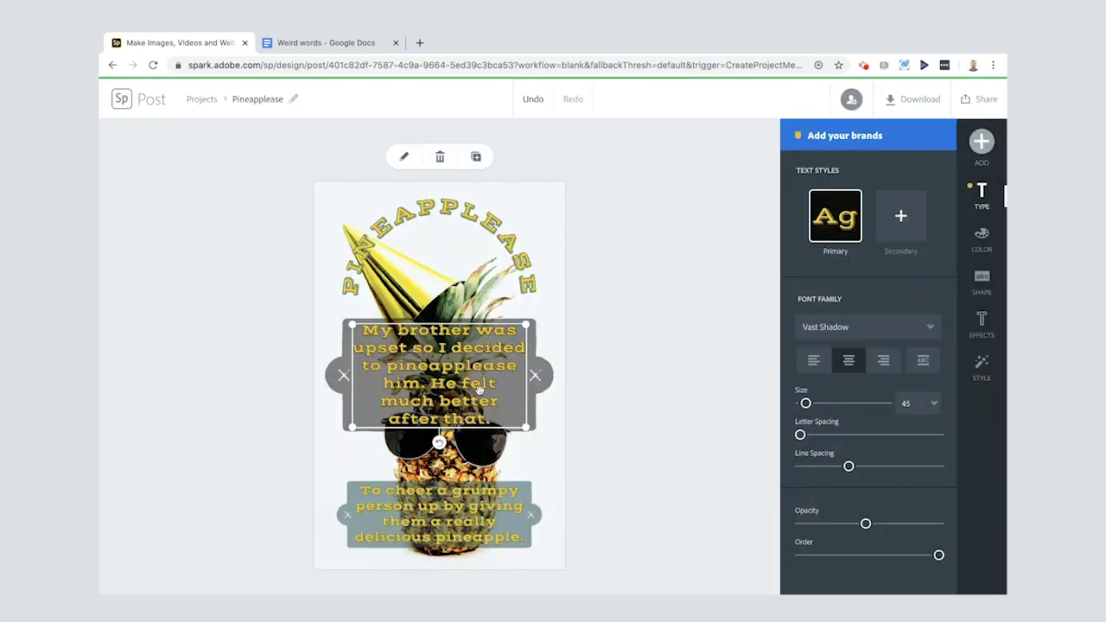
# Apply the square speech-bubble shape to the example text.
pyautogui.click(981, 278)
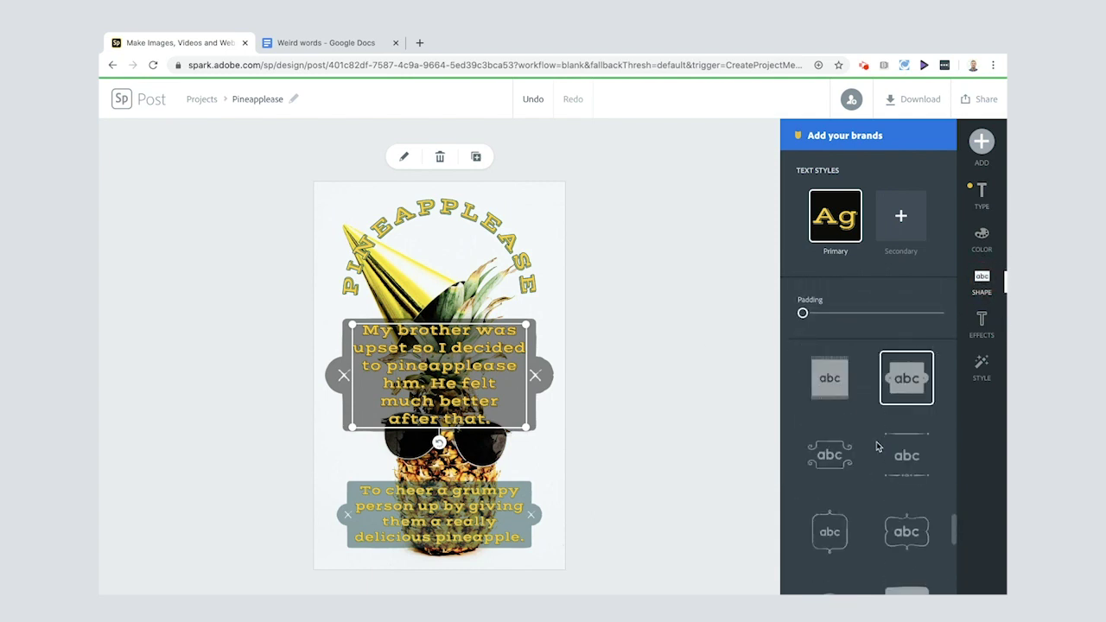
pyautogui.scroll(5, 876, 446)
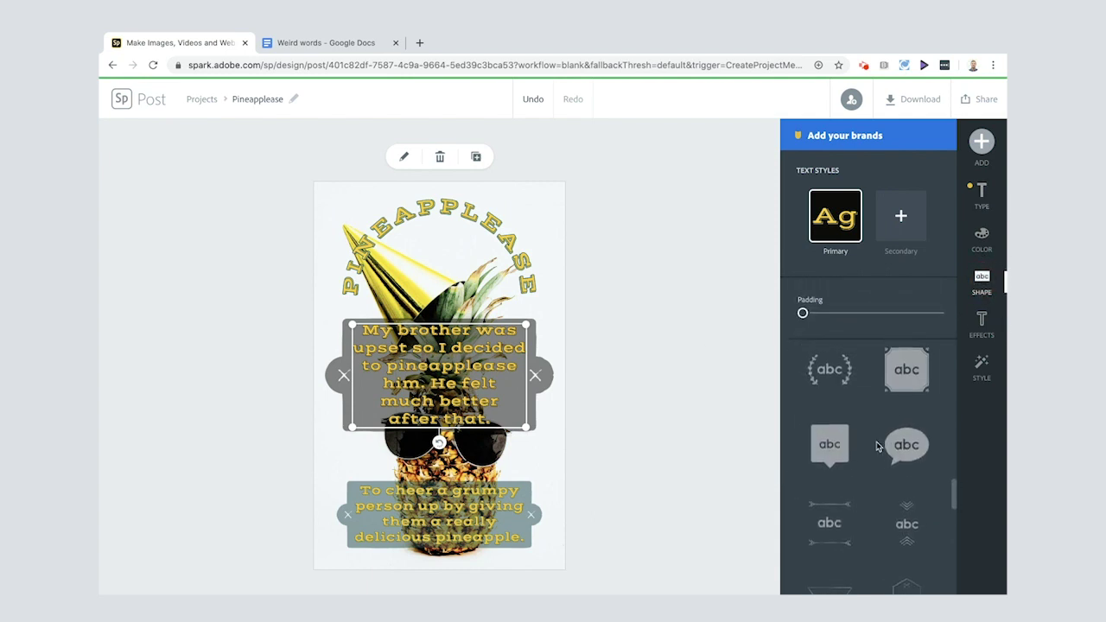
pyautogui.click(833, 449)
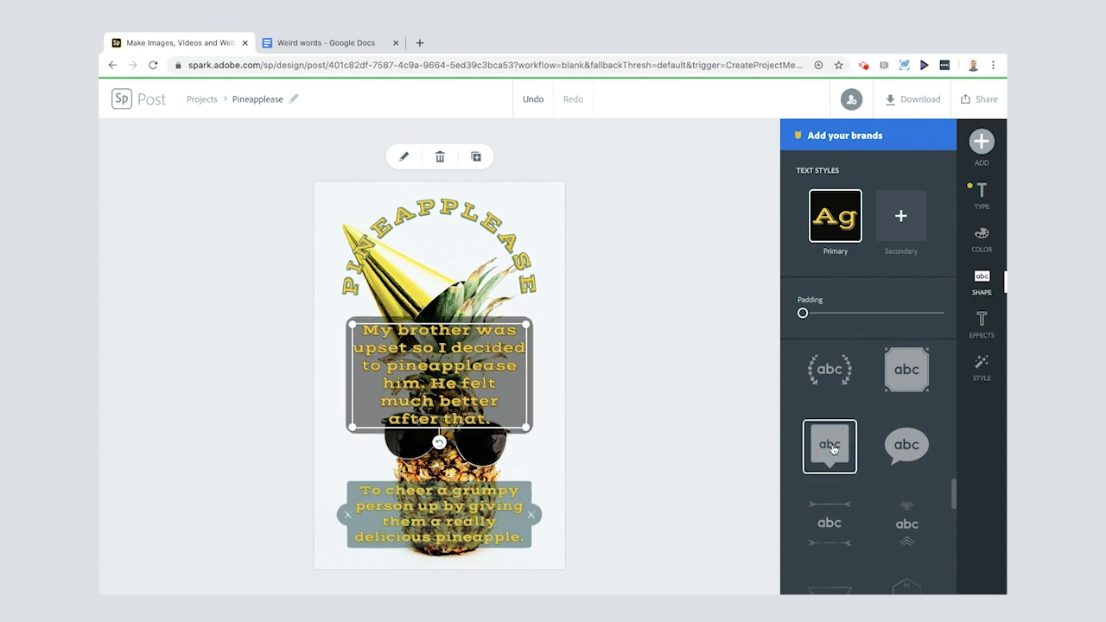
# Shrink, reposition and tilt the speech bubble between the party hat and sunglasses.
pyautogui.click(525, 427)
pyautogui.moveTo(525, 427); pyautogui.dragTo(420, 394)
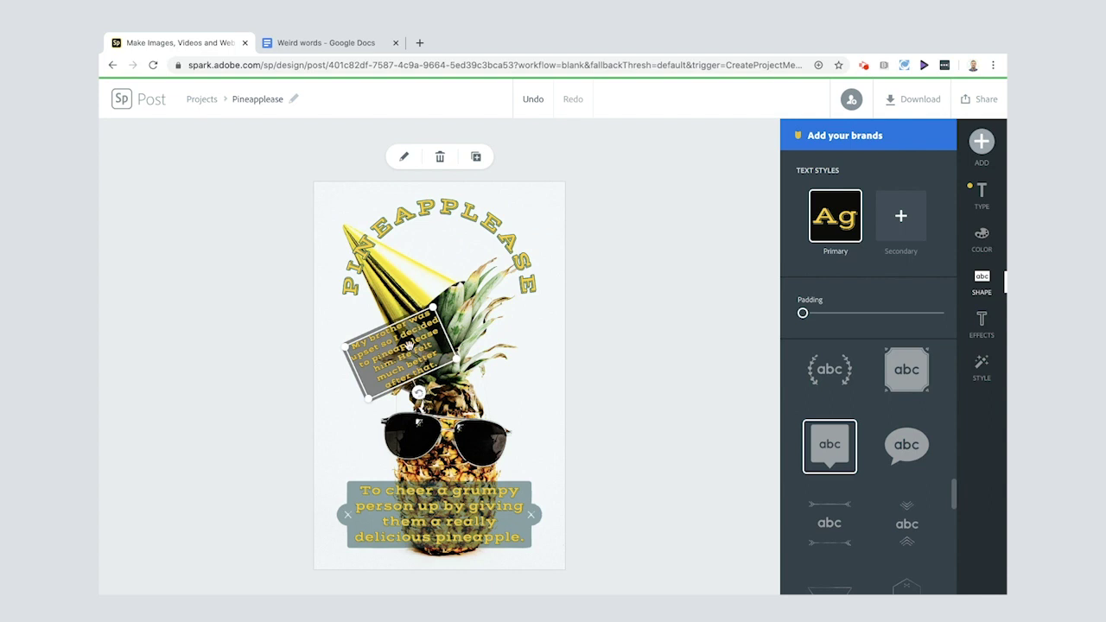
pyautogui.moveTo(404, 346); pyautogui.dragTo(394, 353)
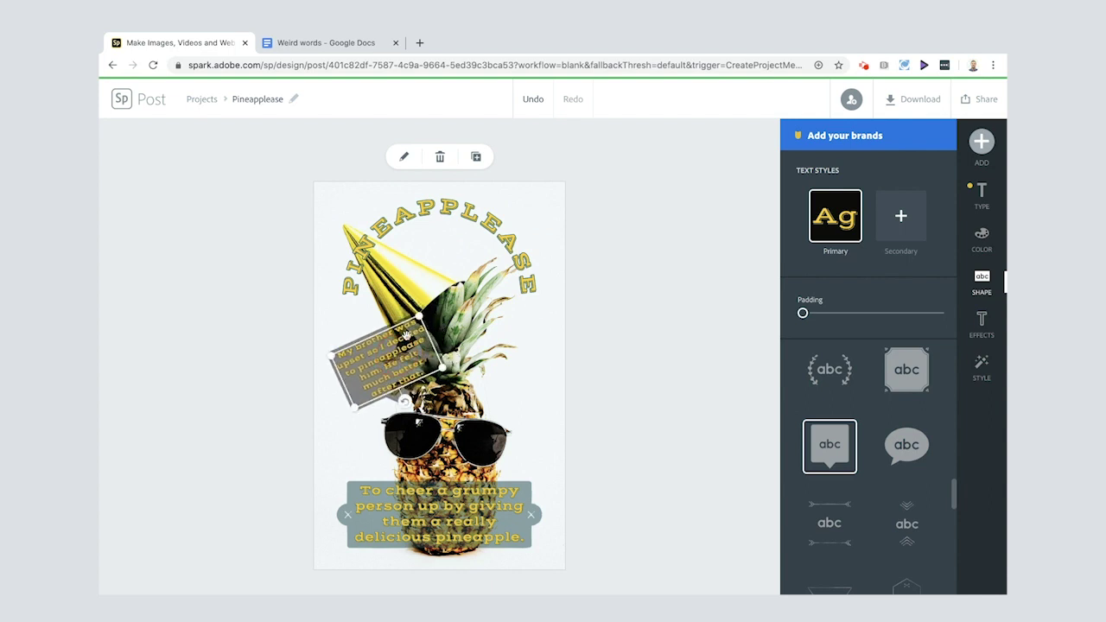
pyautogui.moveTo(418, 317); pyautogui.dragTo(427, 304)
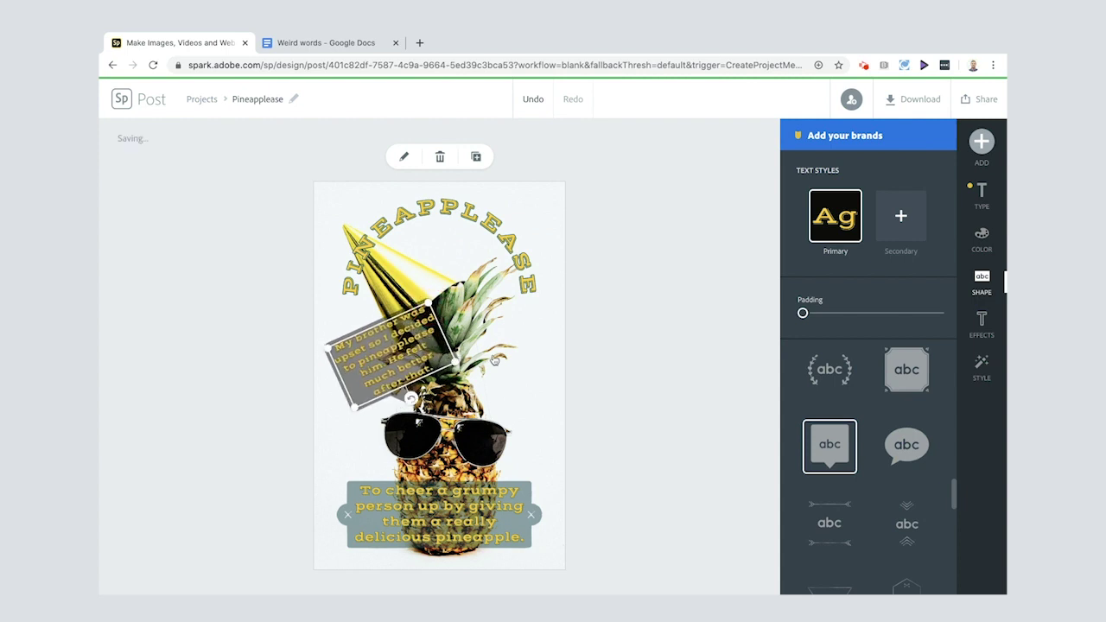
# Give the speech bubble yellow lettering on dark green, matching the definition badge.
pyautogui.click(981, 235)
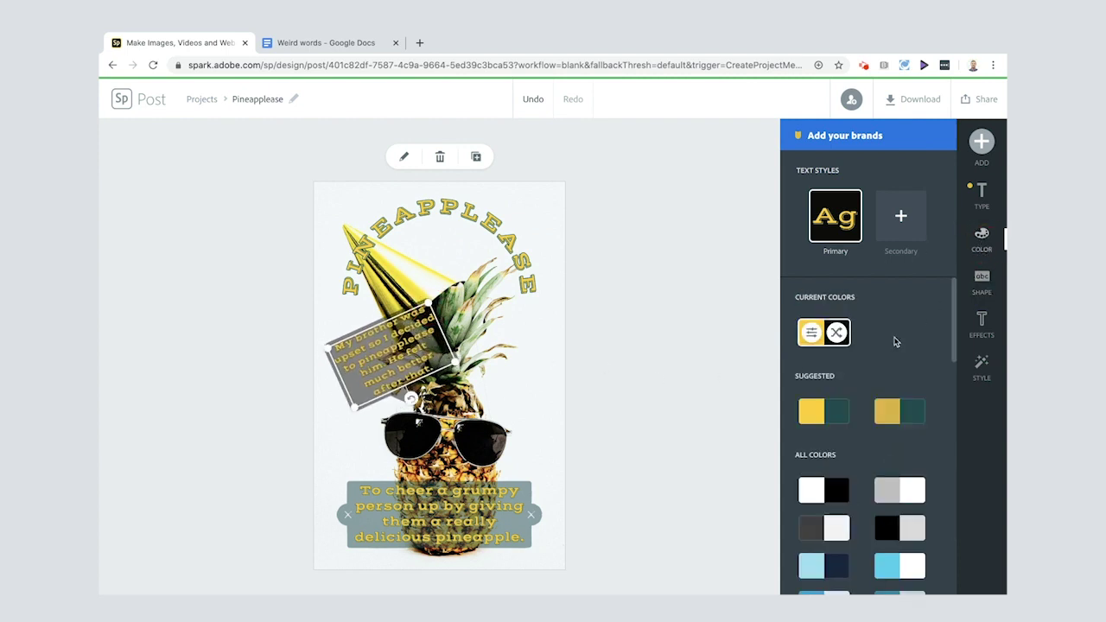
pyautogui.click(823, 418)
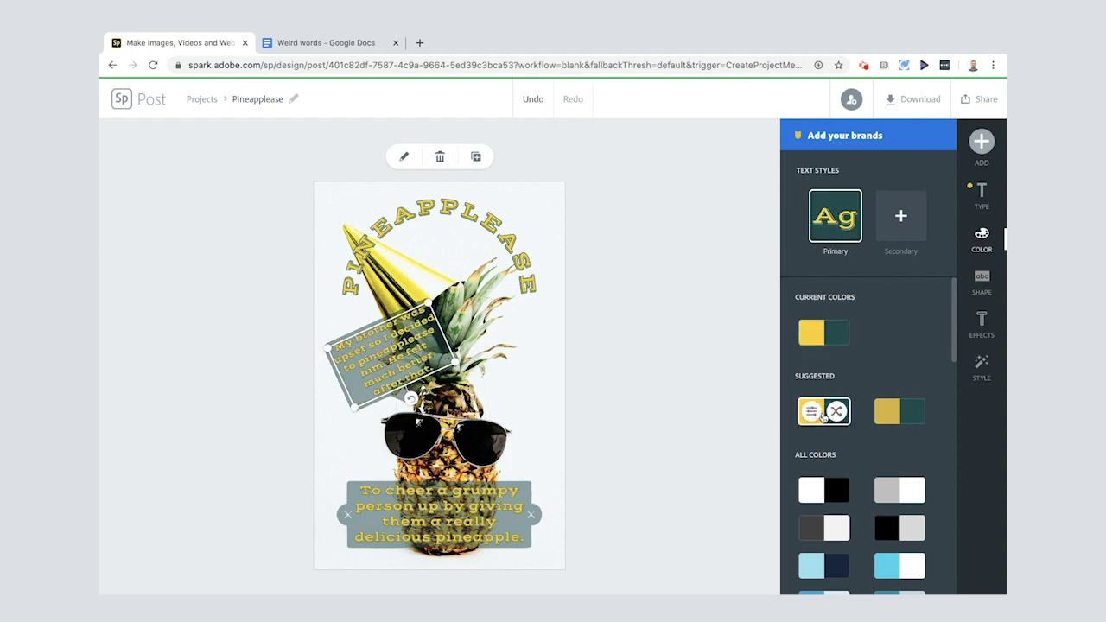
pyautogui.click(575, 365)
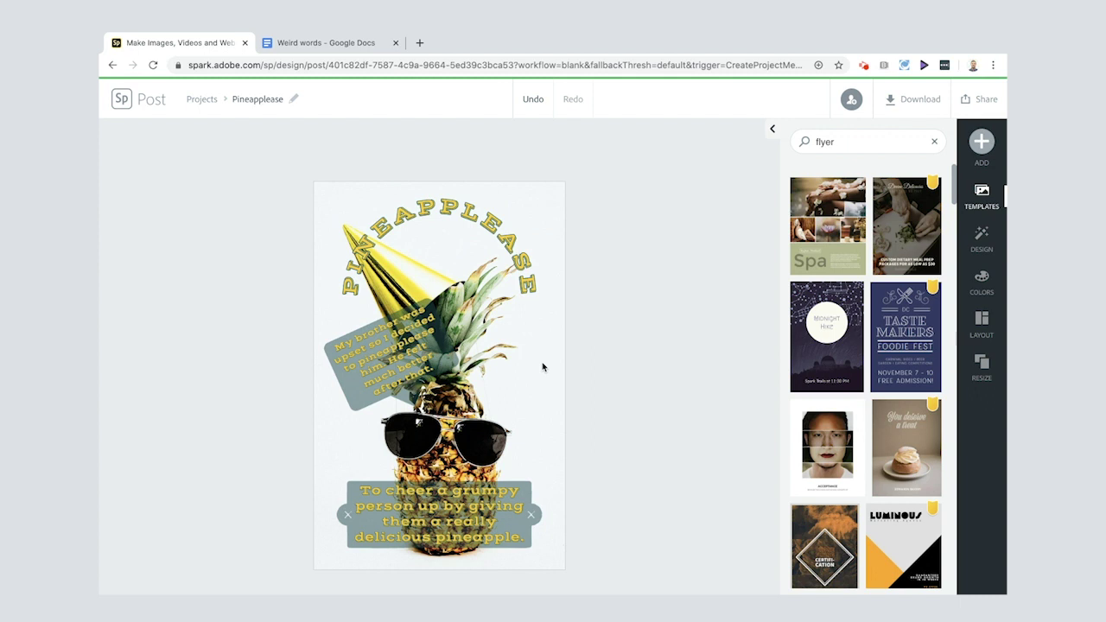
# Flip the pineapple photo horizontally so the party hat points right.
pyautogui.click(542, 367)
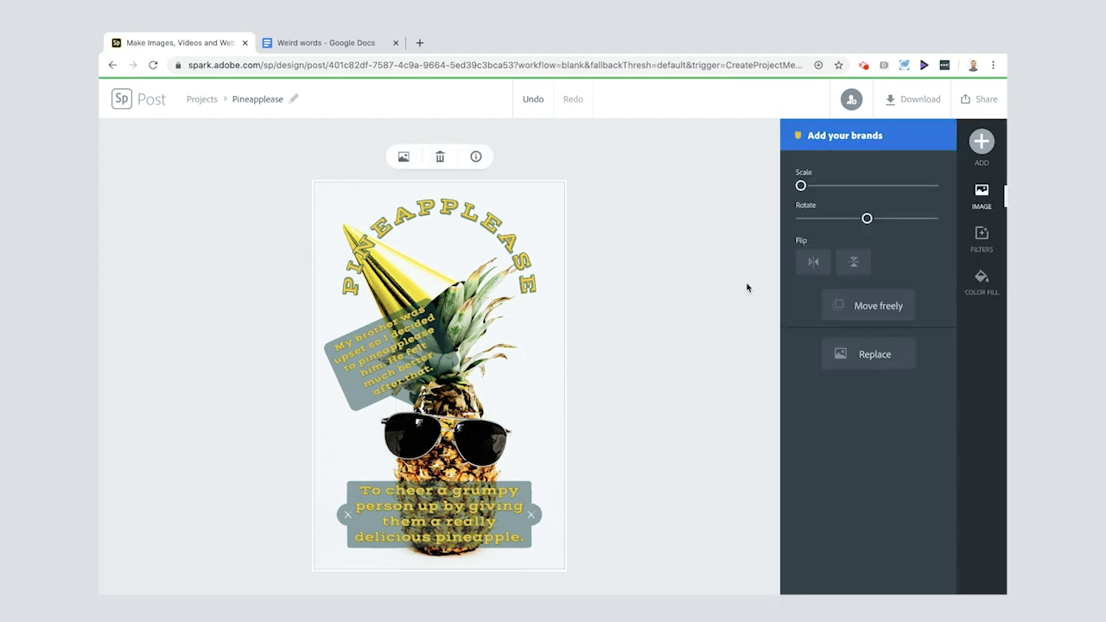
pyautogui.click(813, 264)
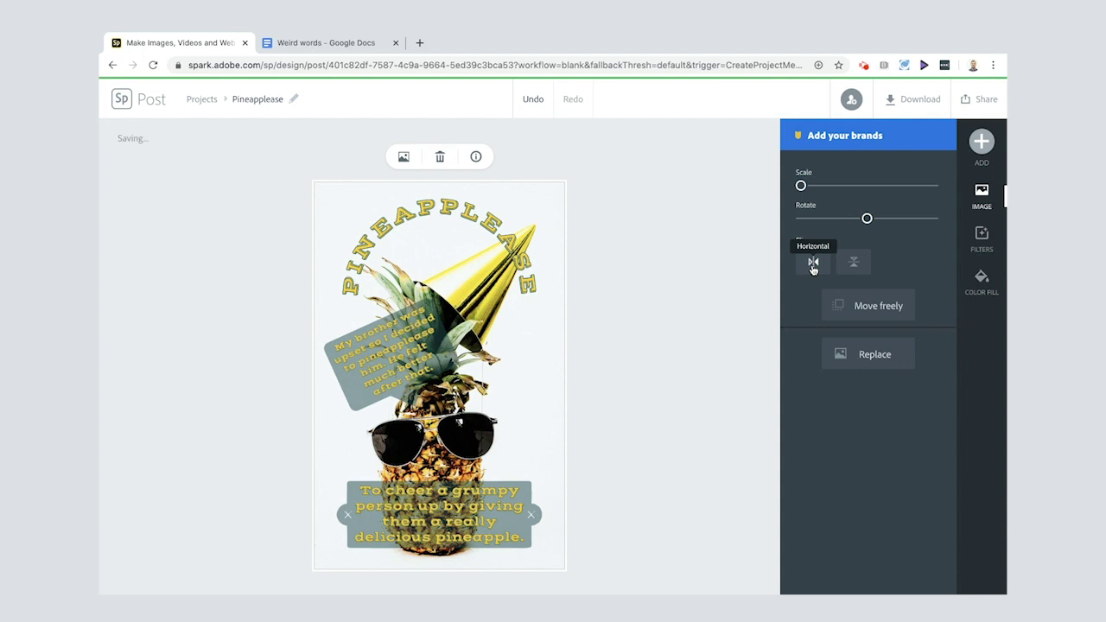
# Try shuffled Colorize tints on the pineapple photo, then apply the Multiply filter.
pyautogui.click(983, 242)
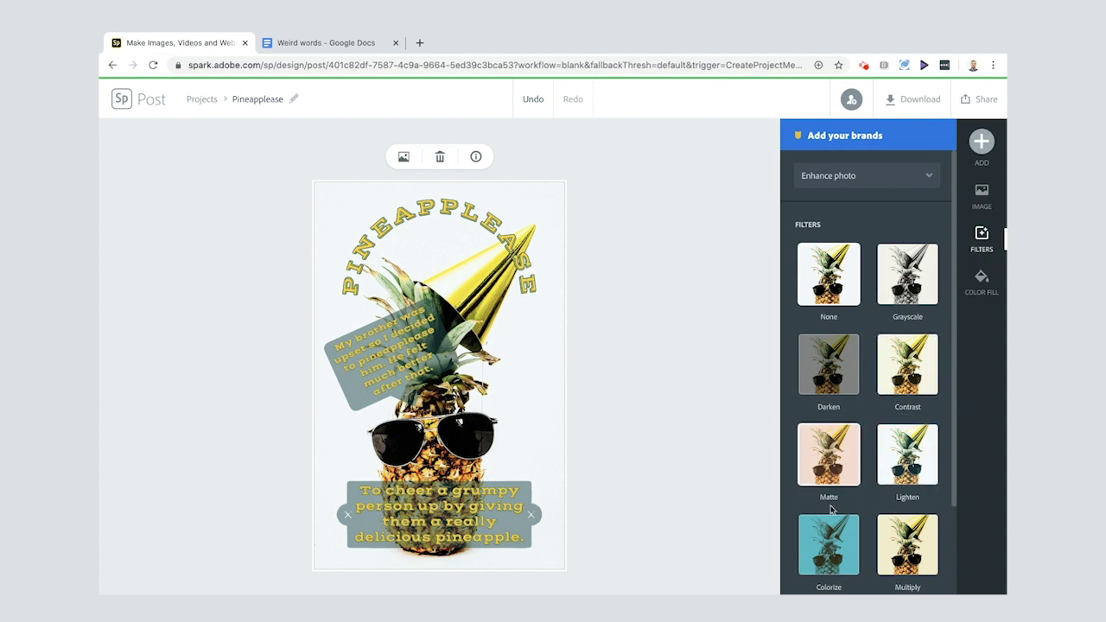
pyautogui.click(822, 543)
pyautogui.click(829, 544)
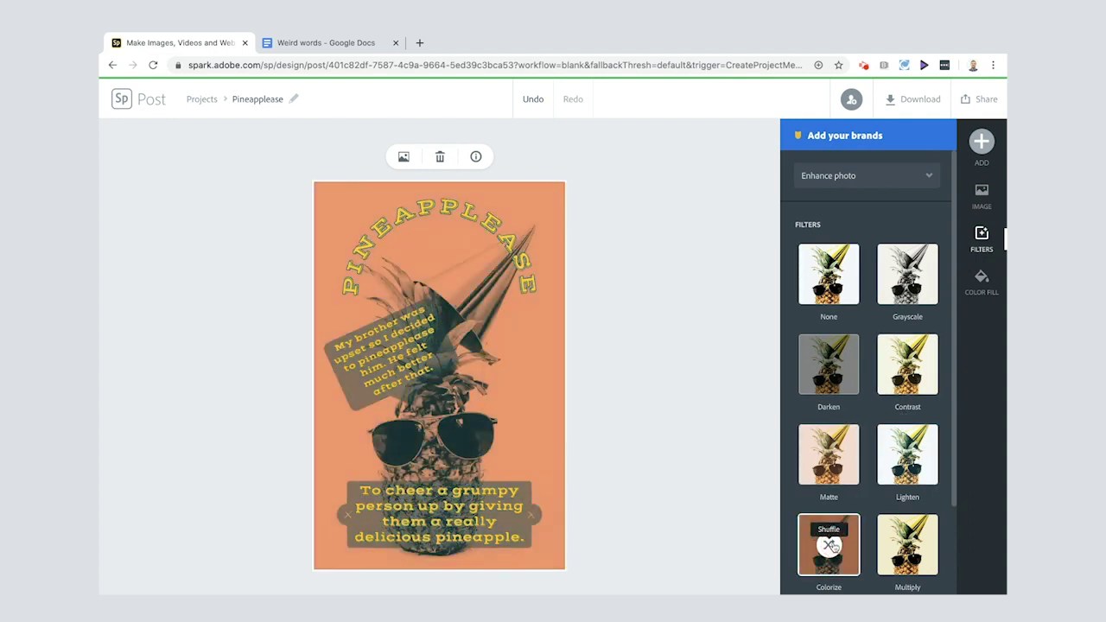
pyautogui.click(829, 544)
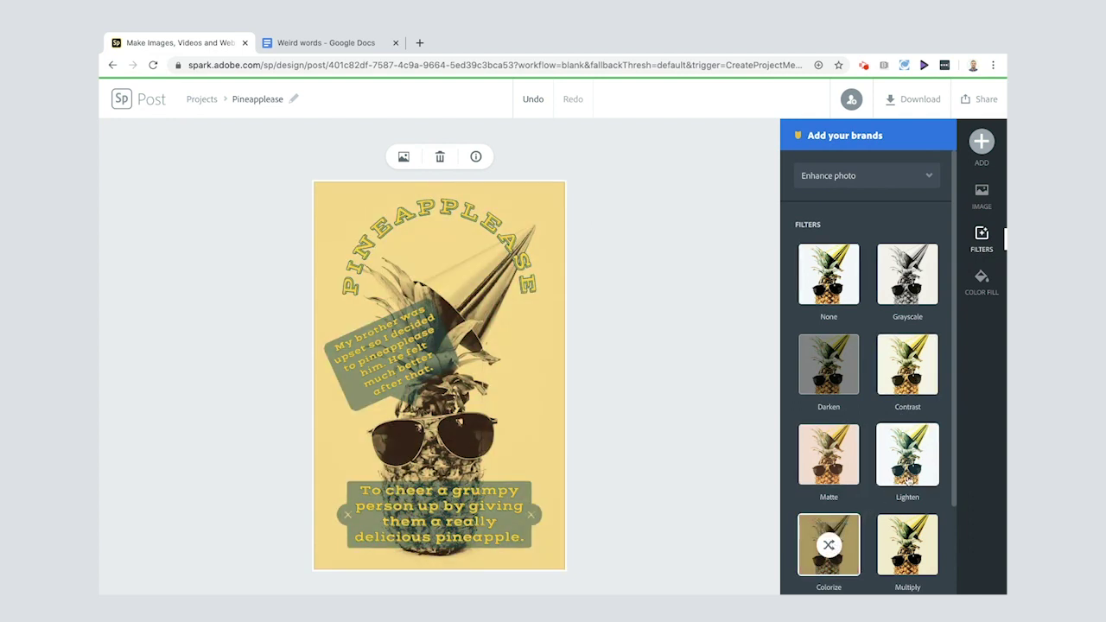
pyautogui.click(907, 542)
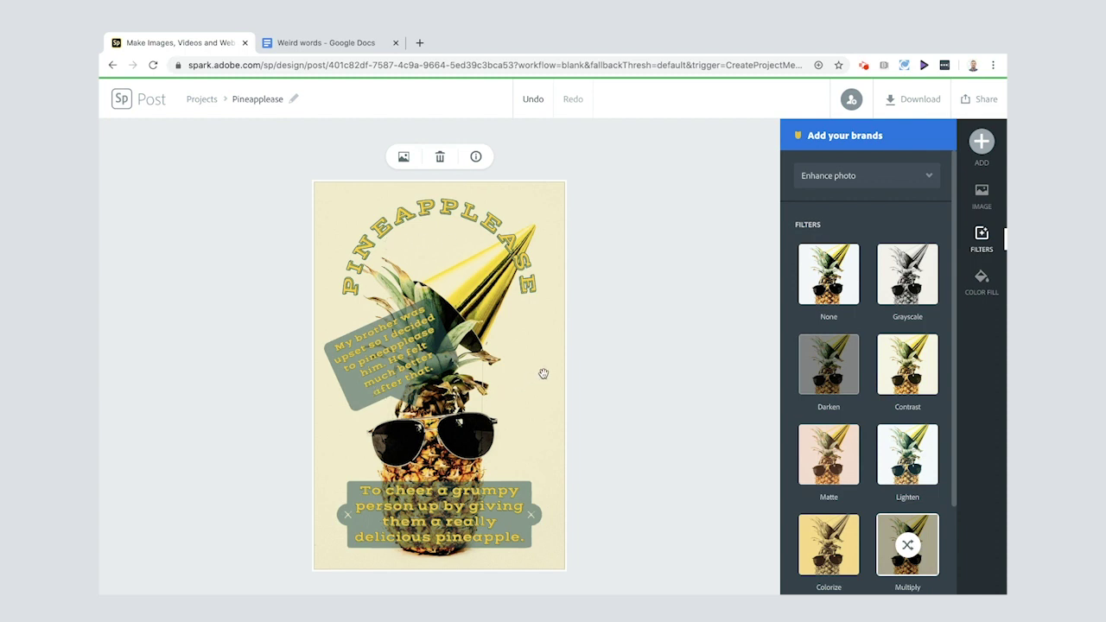
pyautogui.click(982, 143)
# Insert a 'happy' smiley icon, shrink it beside the sunglasses and tilt it slightly.
pyautogui.click(896, 148)
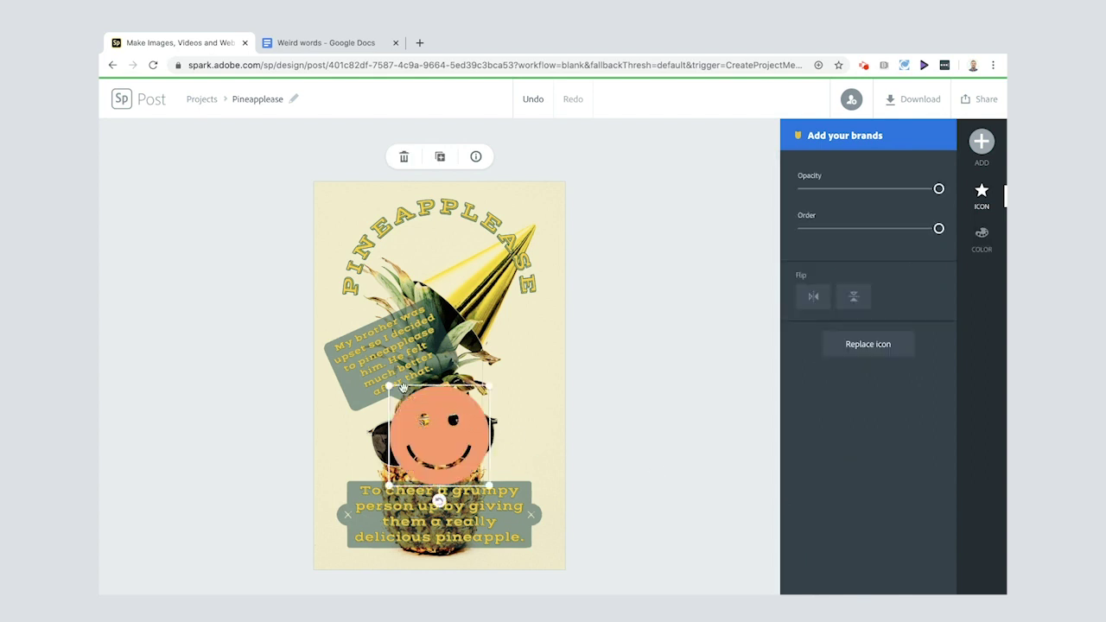
pyautogui.moveTo(390, 386); pyautogui.dragTo(525, 459)
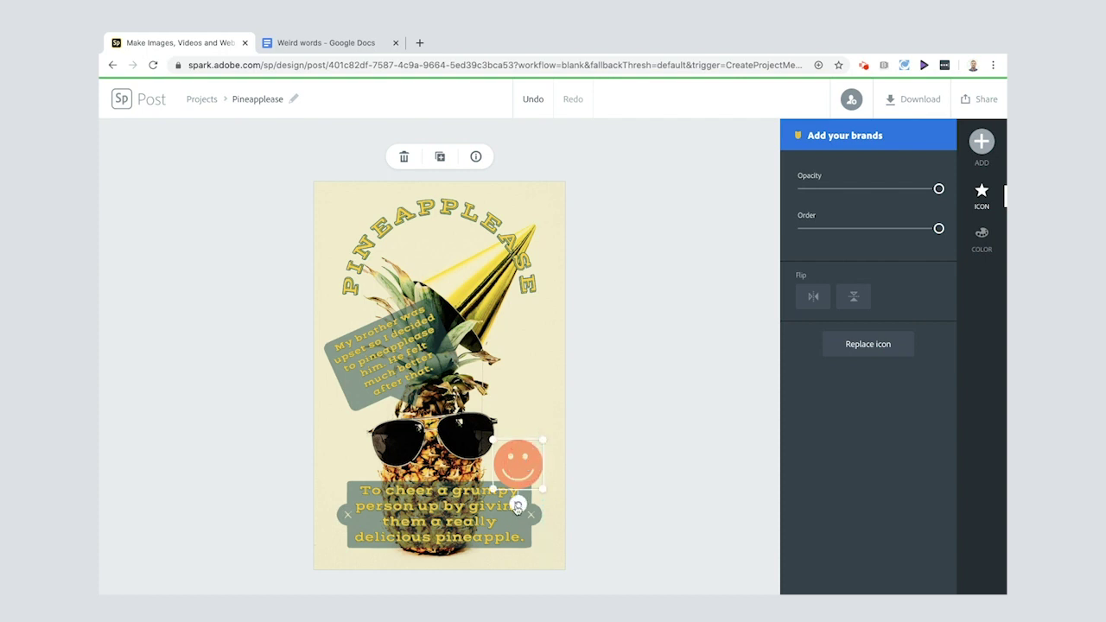
pyautogui.moveTo(517, 505)
pyautogui.mouseDown()
pyautogui.moveTo(507, 509)
pyautogui.moveTo(516, 503)
pyautogui.mouseUp()
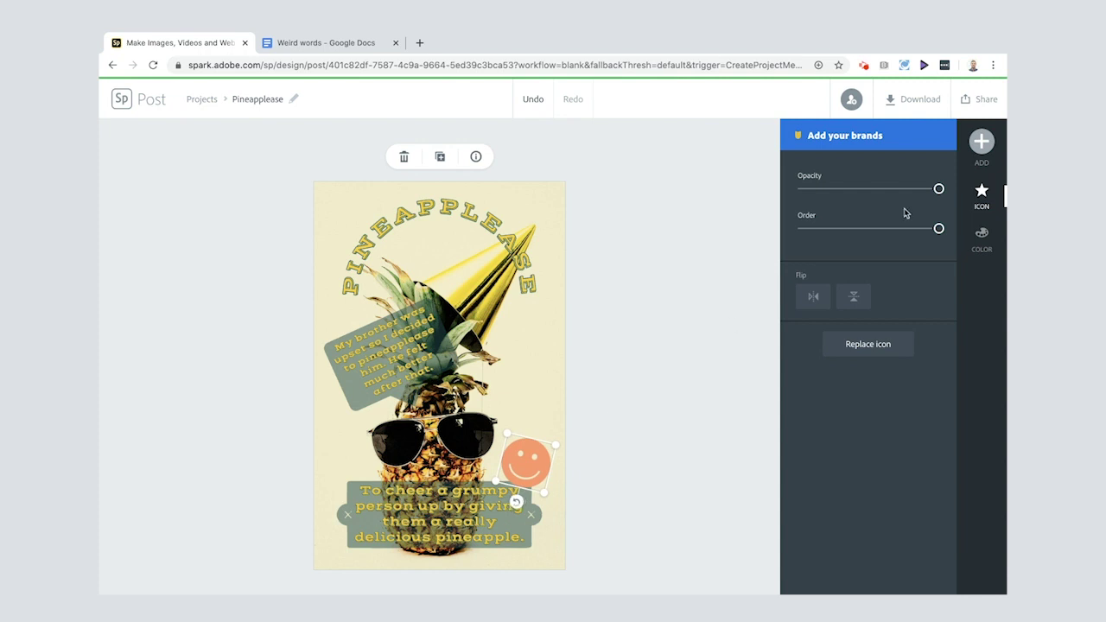
# Colour the smiley yellow to match the title and text.
pyautogui.click(981, 236)
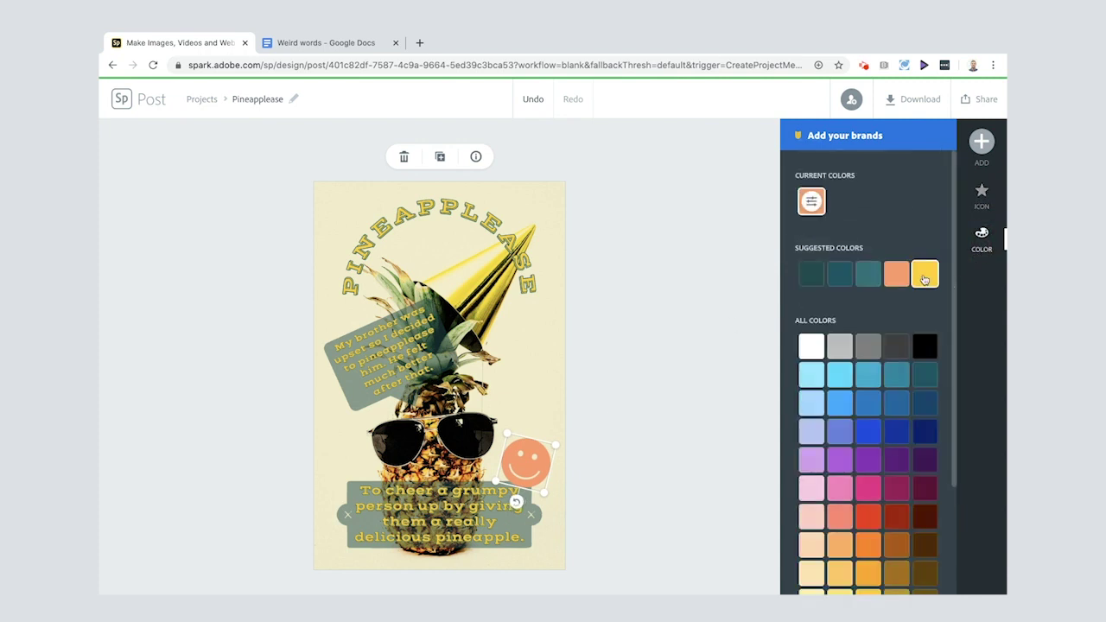
pyautogui.click(924, 278)
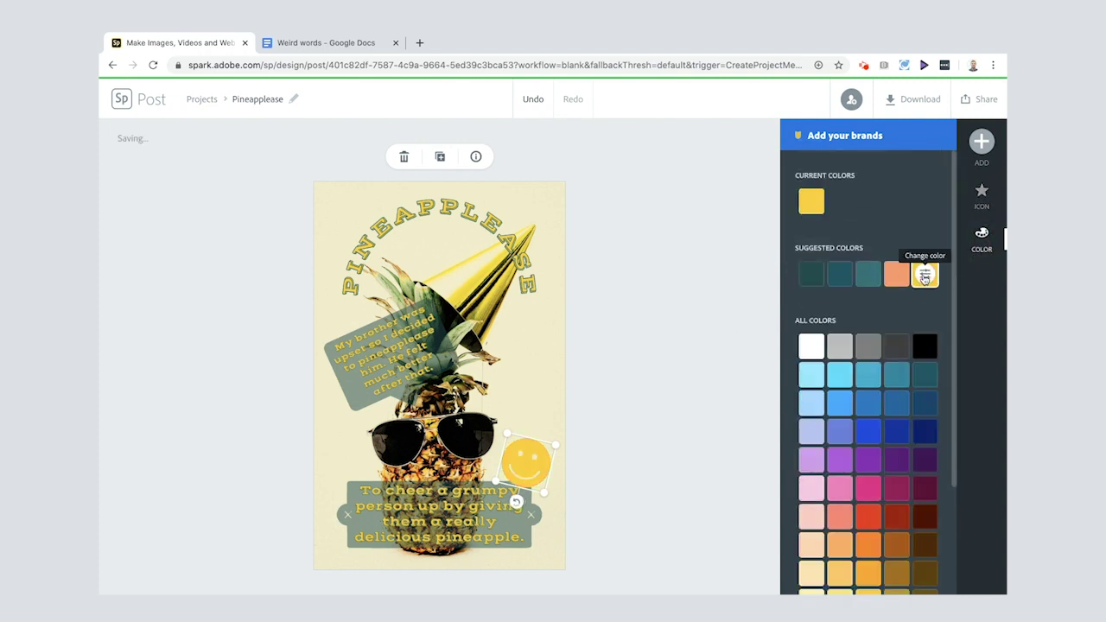
pyautogui.click(686, 398)
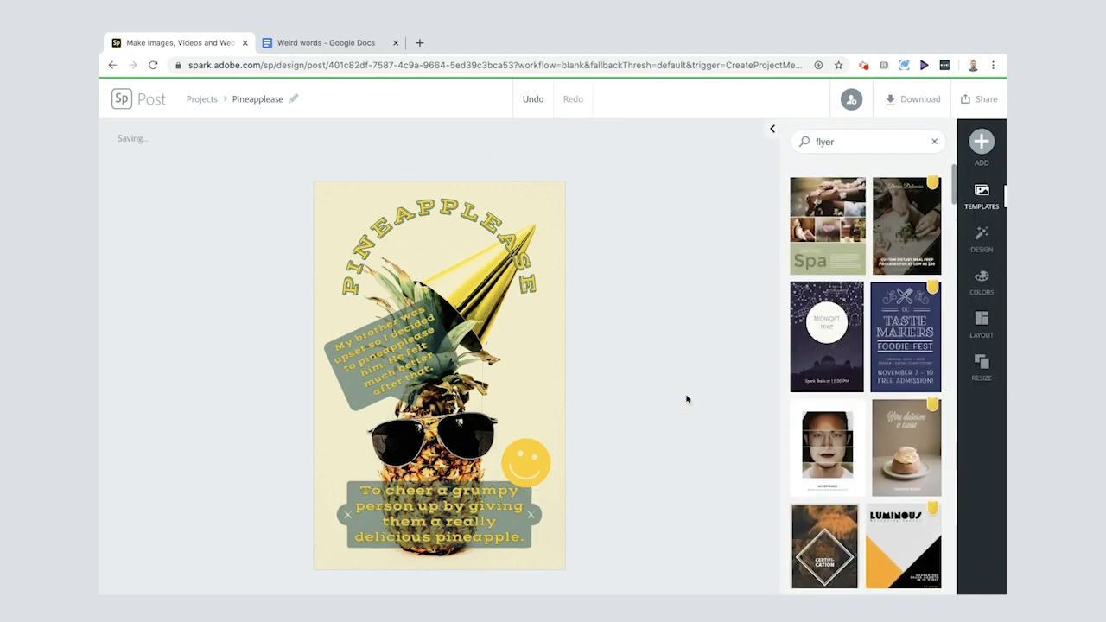
# Download the flyer in JPG format as Pineapplease.jpg.
pyautogui.click(906, 103)
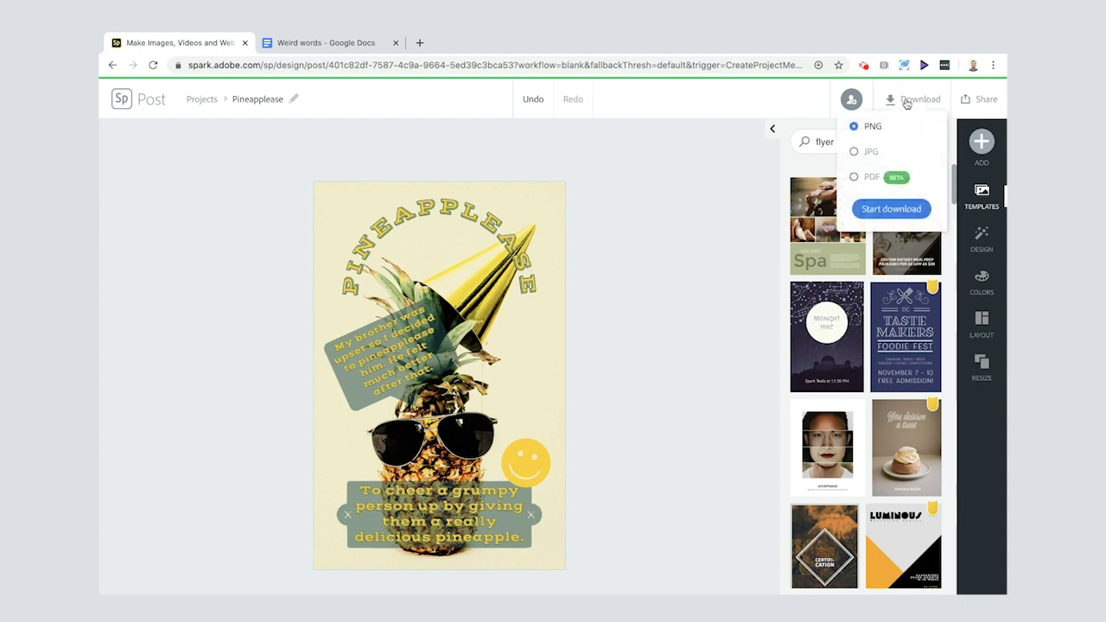
pyautogui.click(869, 156)
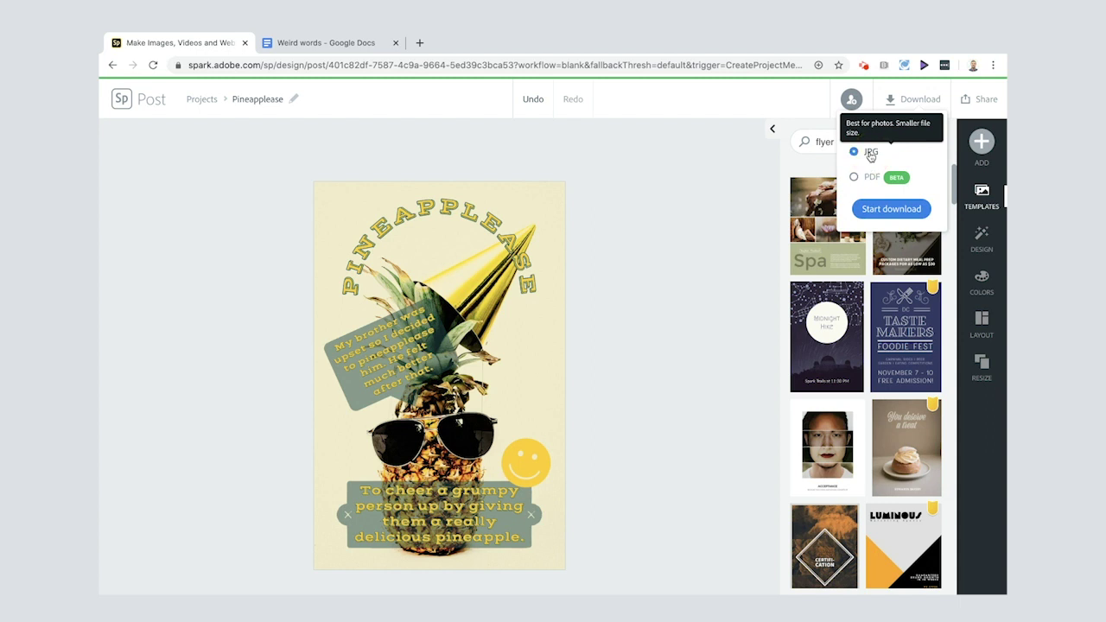
pyautogui.click(870, 208)
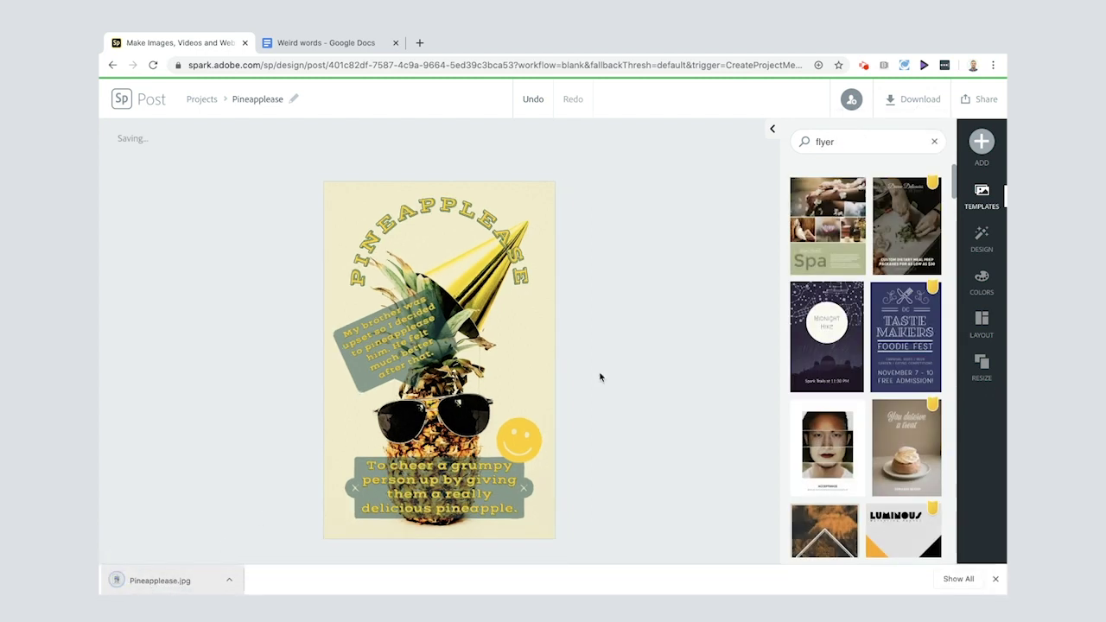
# Publish the flyer and copy its public web link.
pyautogui.click(976, 100)
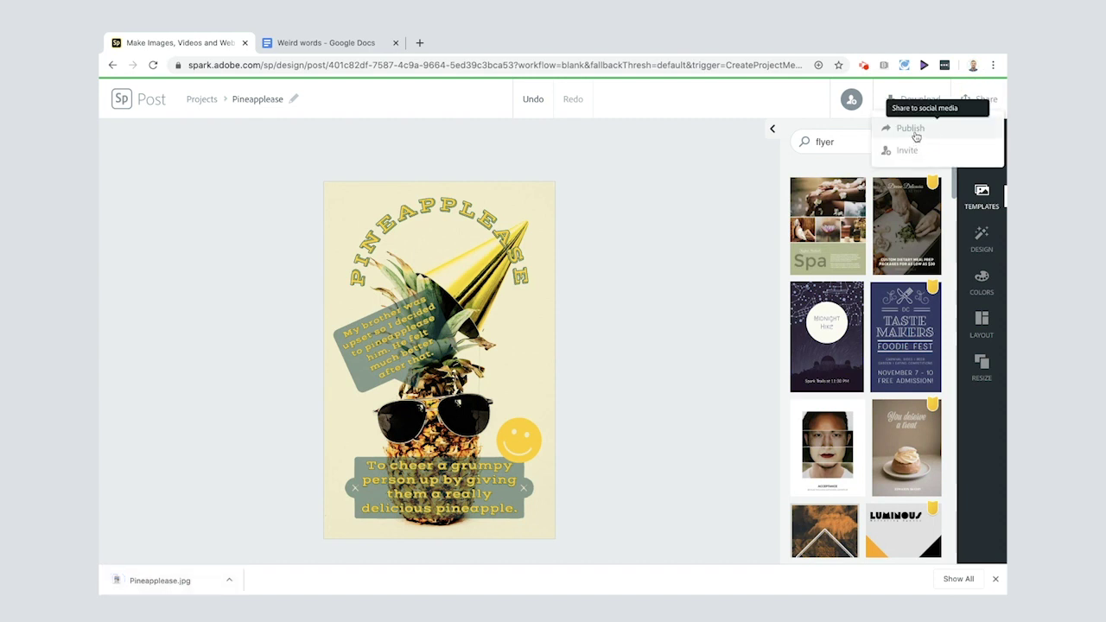
pyautogui.click(911, 130)
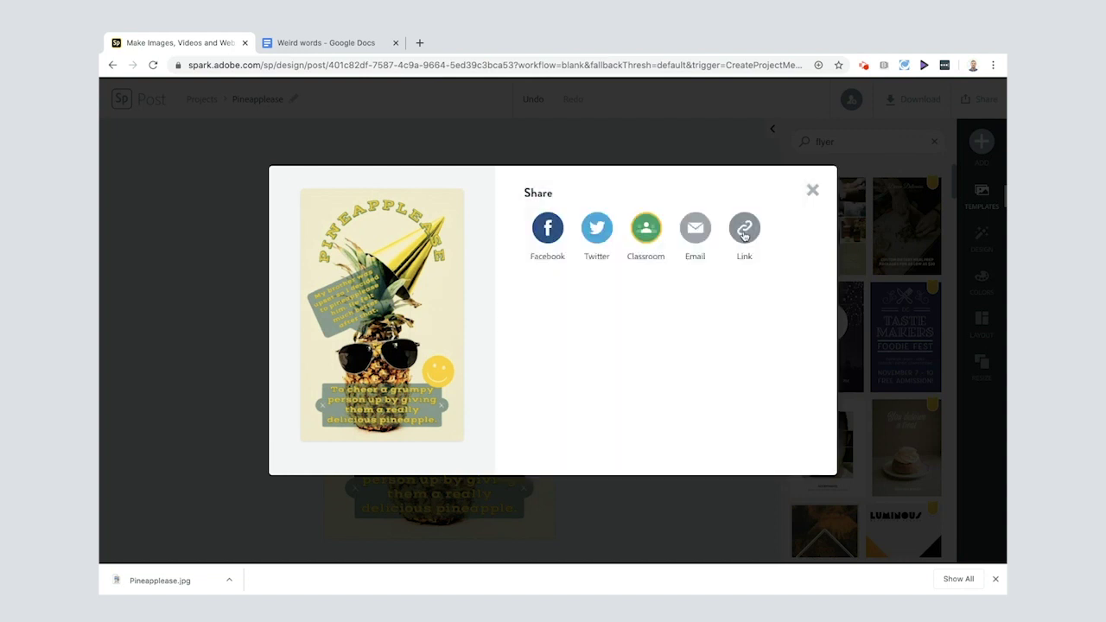
pyautogui.click(744, 231)
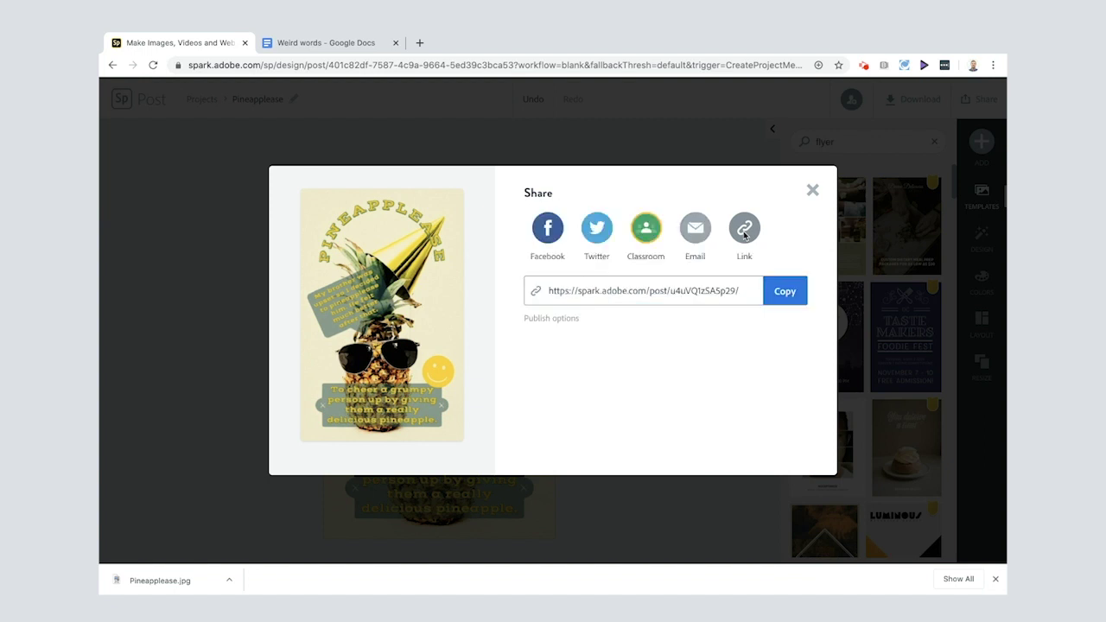
pyautogui.click(787, 294)
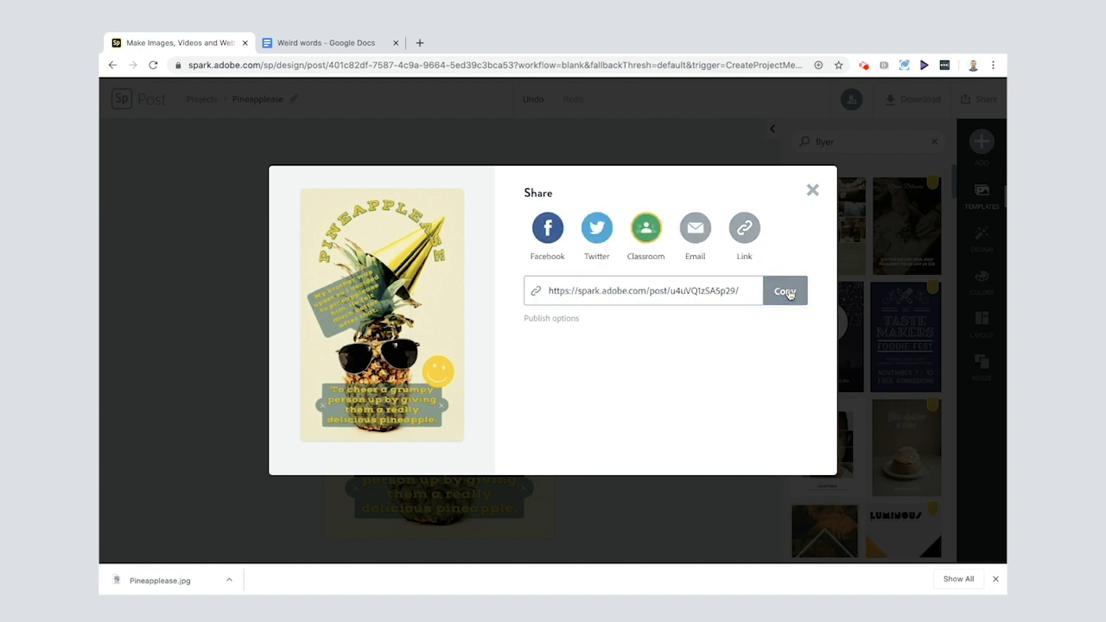